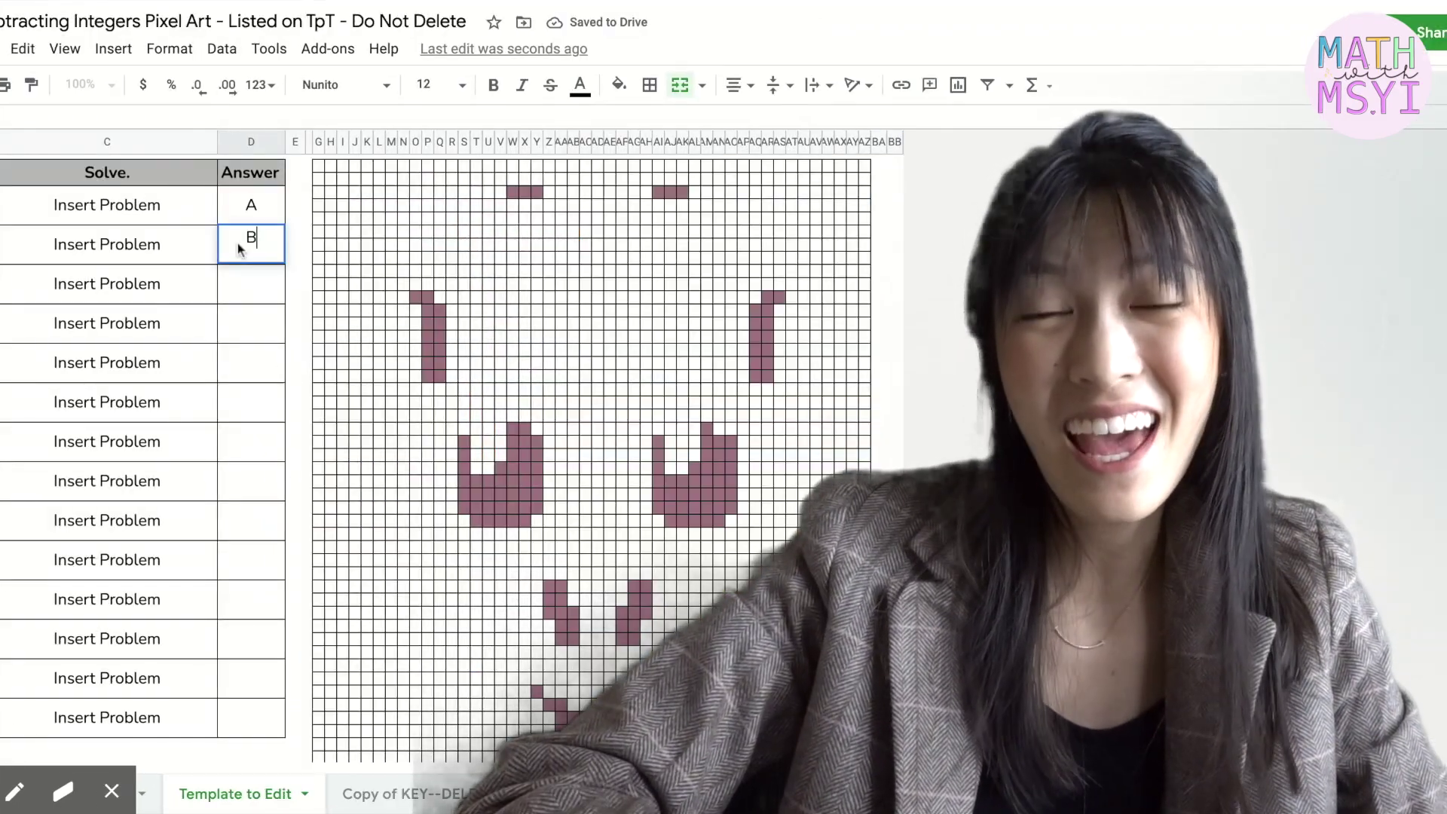
- Enter answers A–N down the Answer column of the first pixel-art templates
{"action": "type", "text": "B C D E F"}
{"action": "left_click", "coordinate": [242, 442]}
{"action": "type", "text": "G H I "}
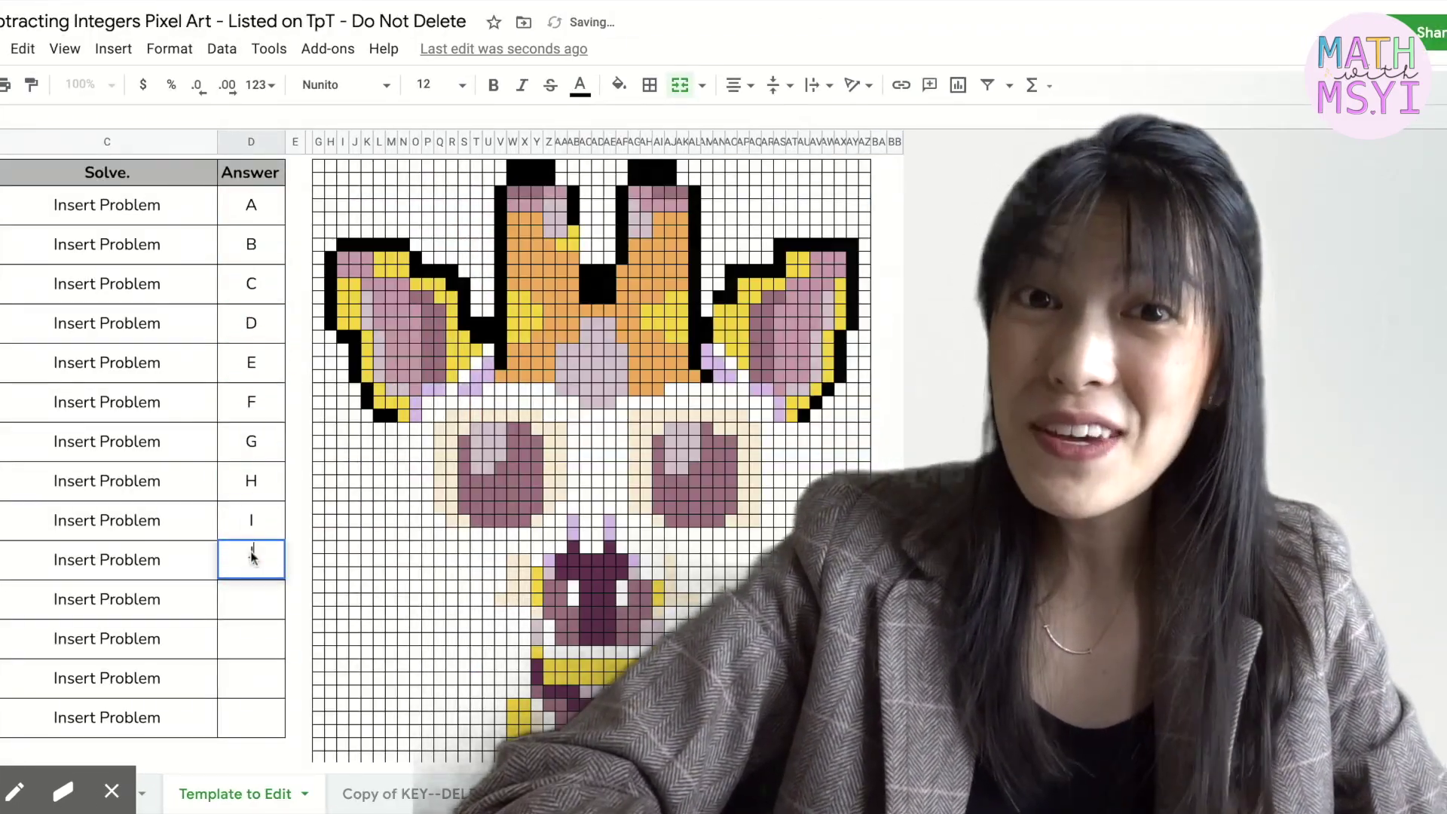
{"action": "type", "text": "J K L M N"}
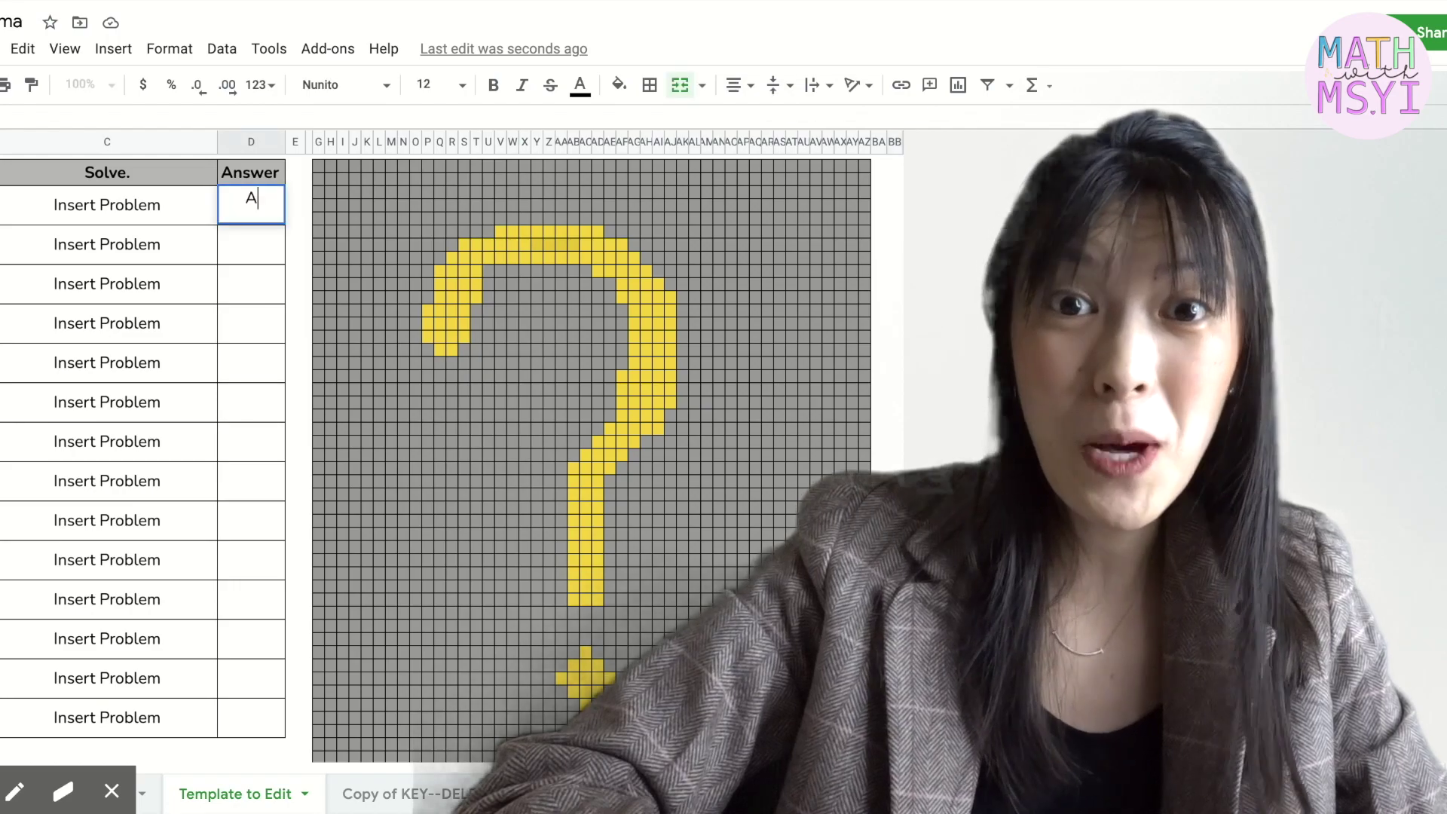
{"action": "type", "text": "A B C D"}
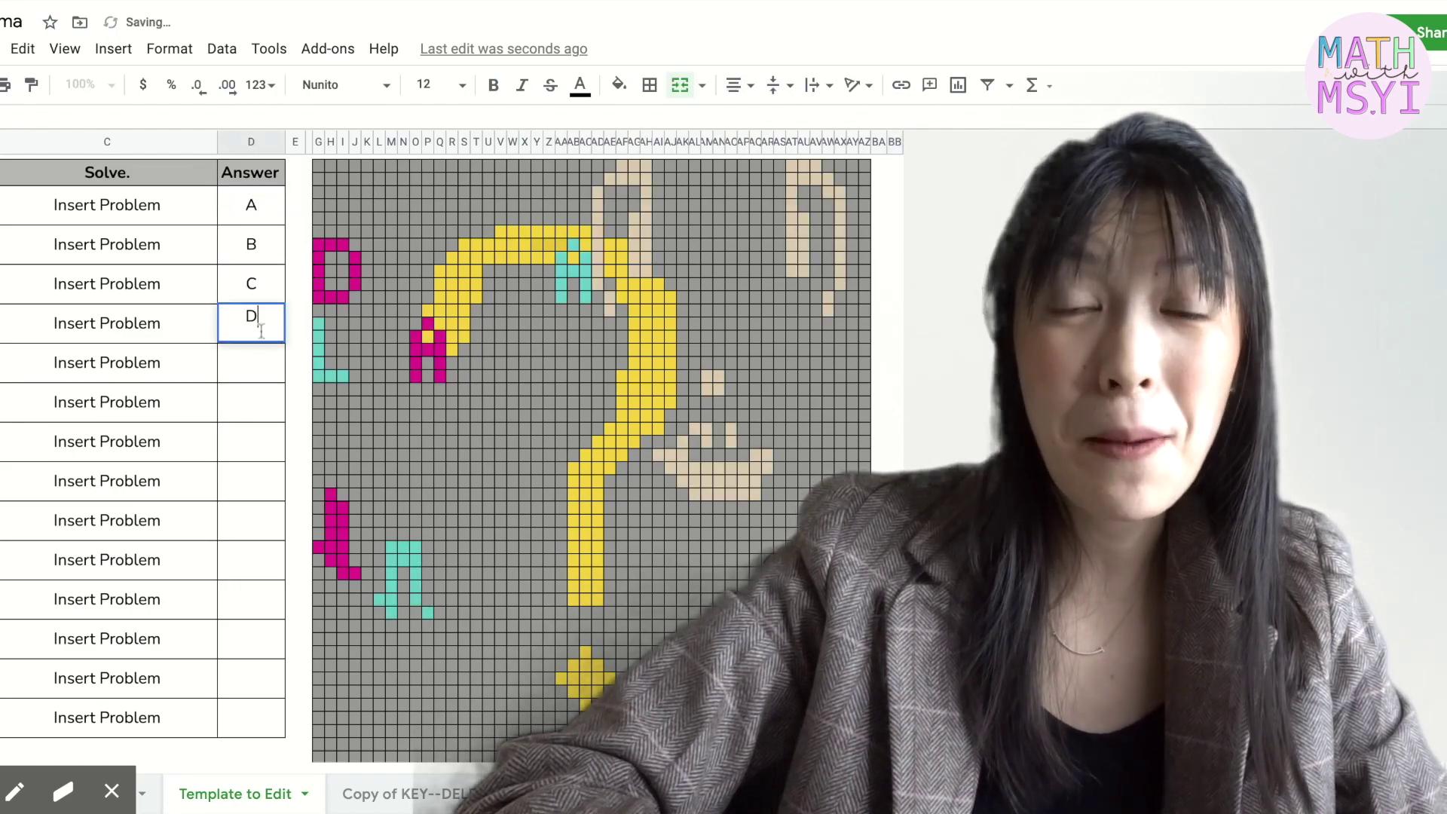
{"action": "type", "text": " E F G H I J"}
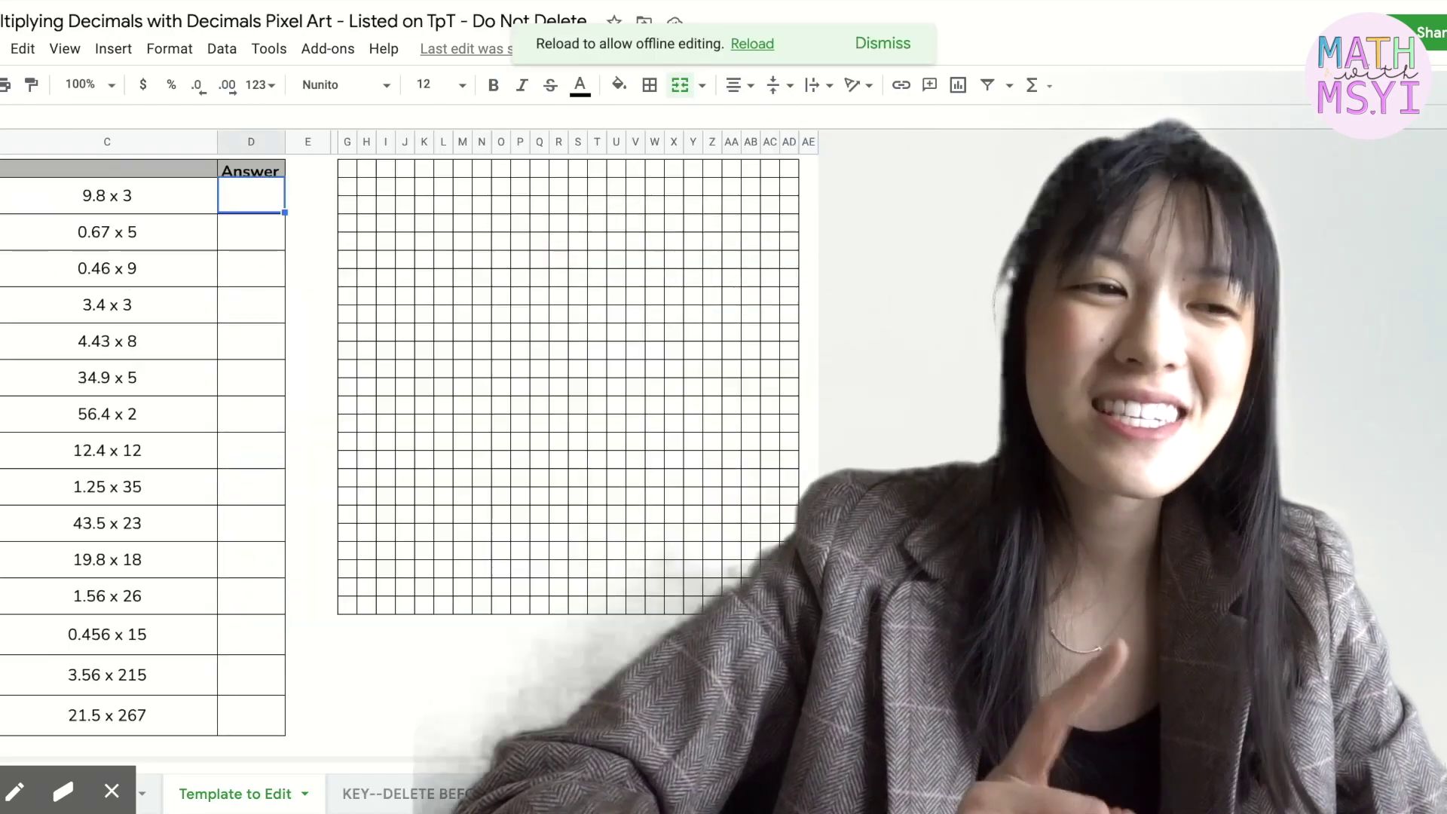
{"action": "type", "text": "A"}
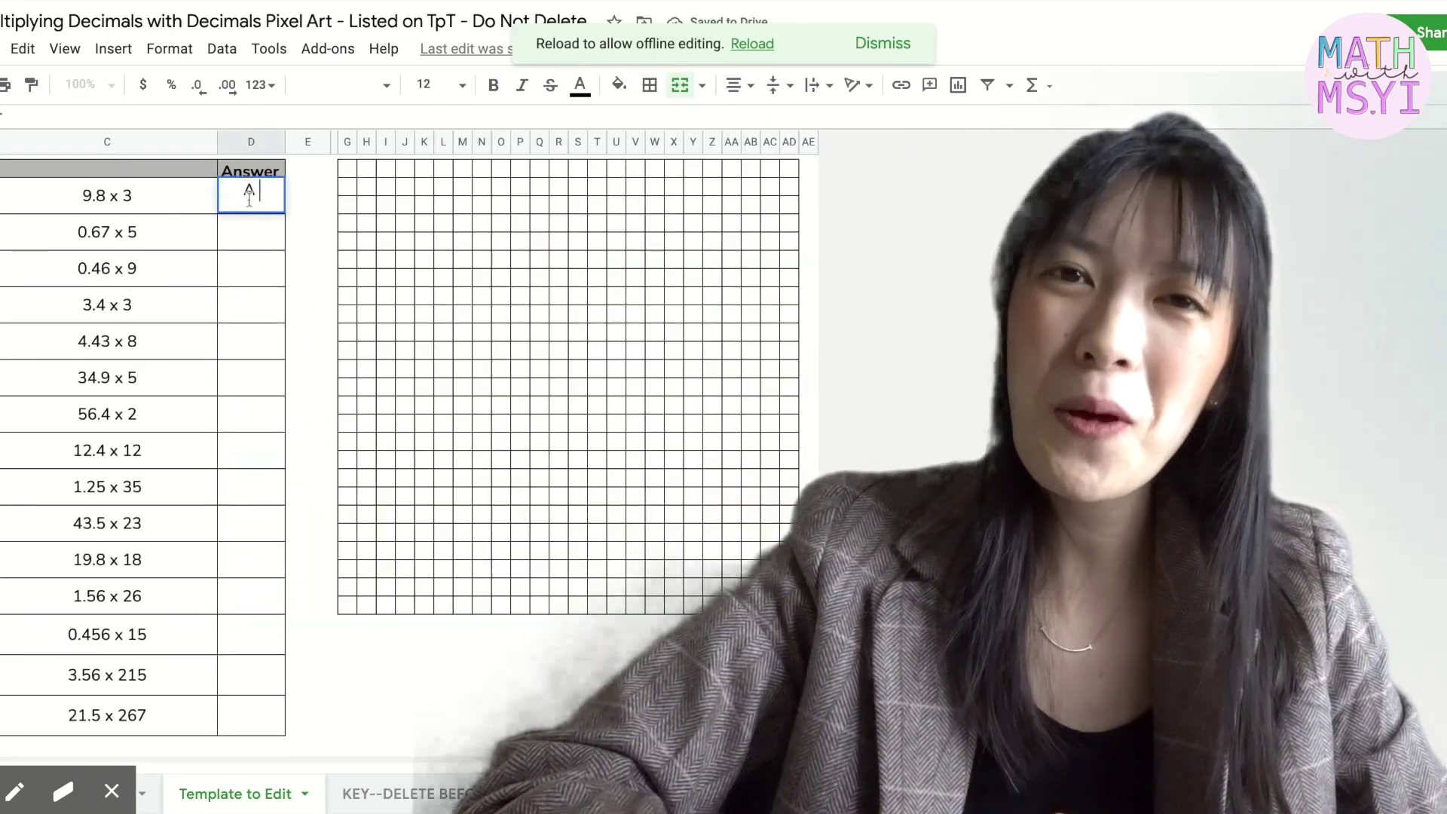
{"action": "type", "text": " B C D E F G H I J K L M N"}
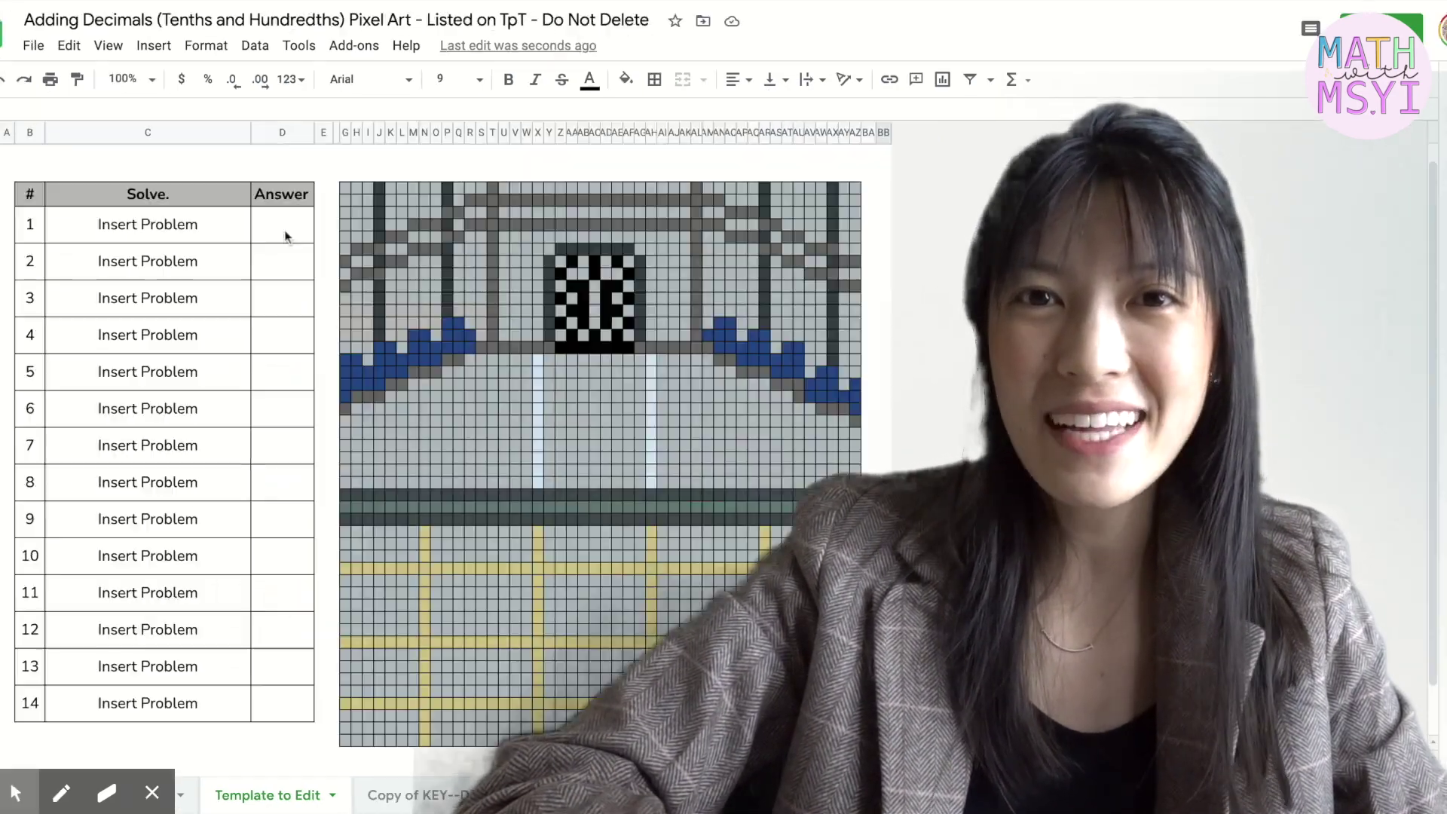
- Fill answers A–N in column D of the remaining templates, including the question-mark template
{"action": "left_click", "coordinate": [286, 237]}
{"action": "type", "text": "A B C D E F G H I J K L M N"}
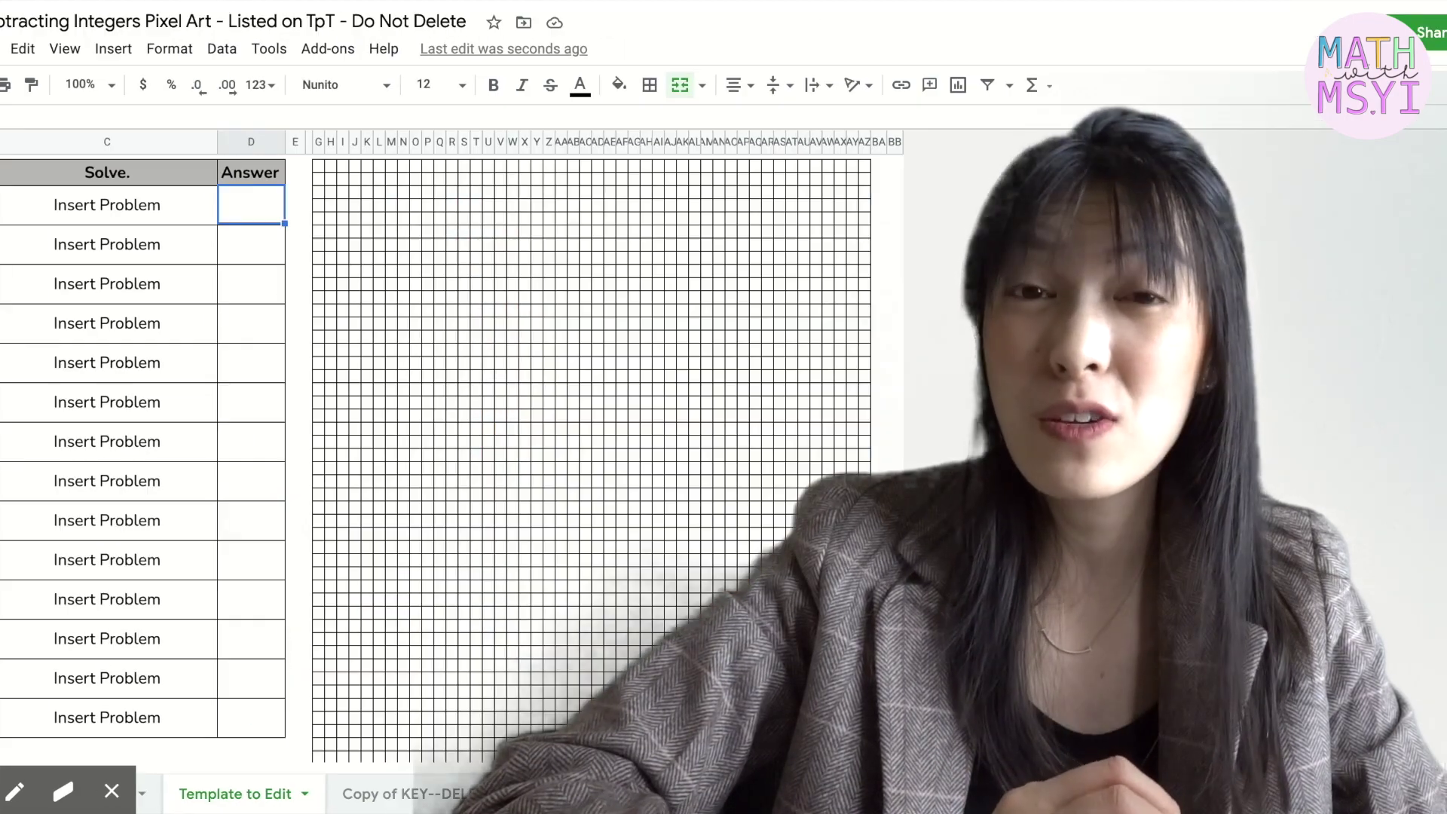
{"action": "type", "text": "A B C D E F G H I J"}
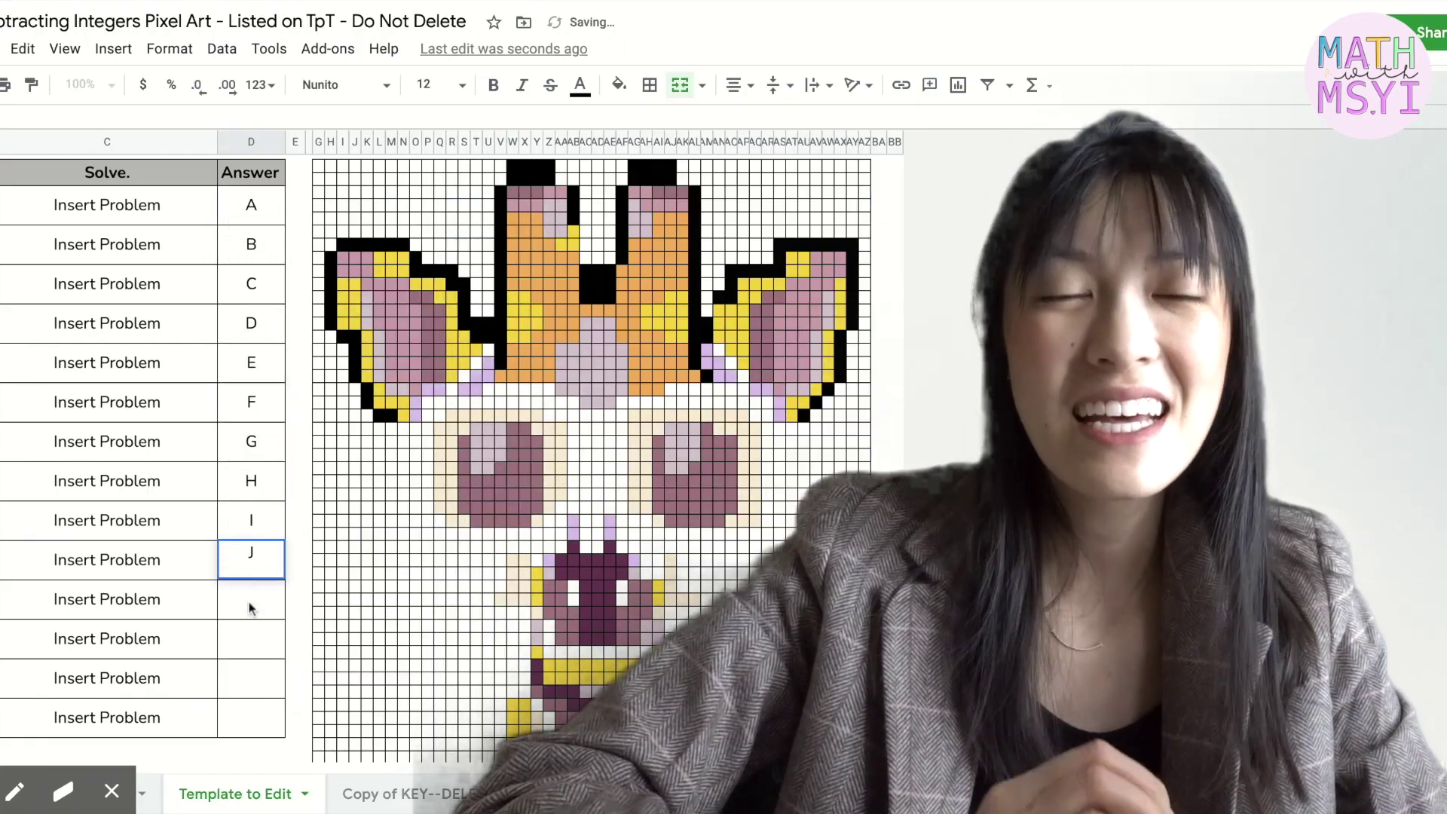
{"action": "type", "text": " K L M N"}
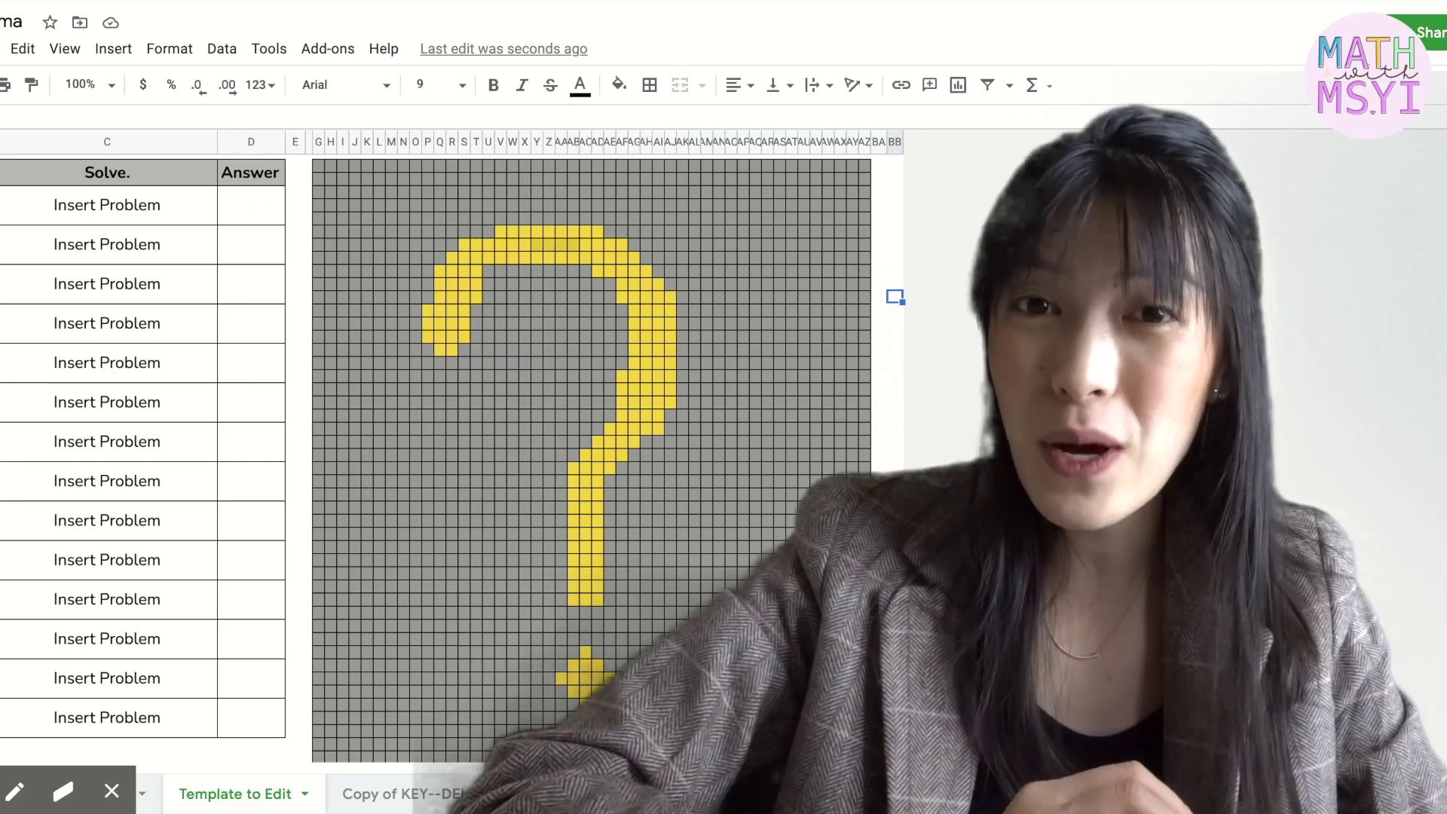
{"action": "left_click", "coordinate": [255, 198]}
{"action": "type", "text": "A"}
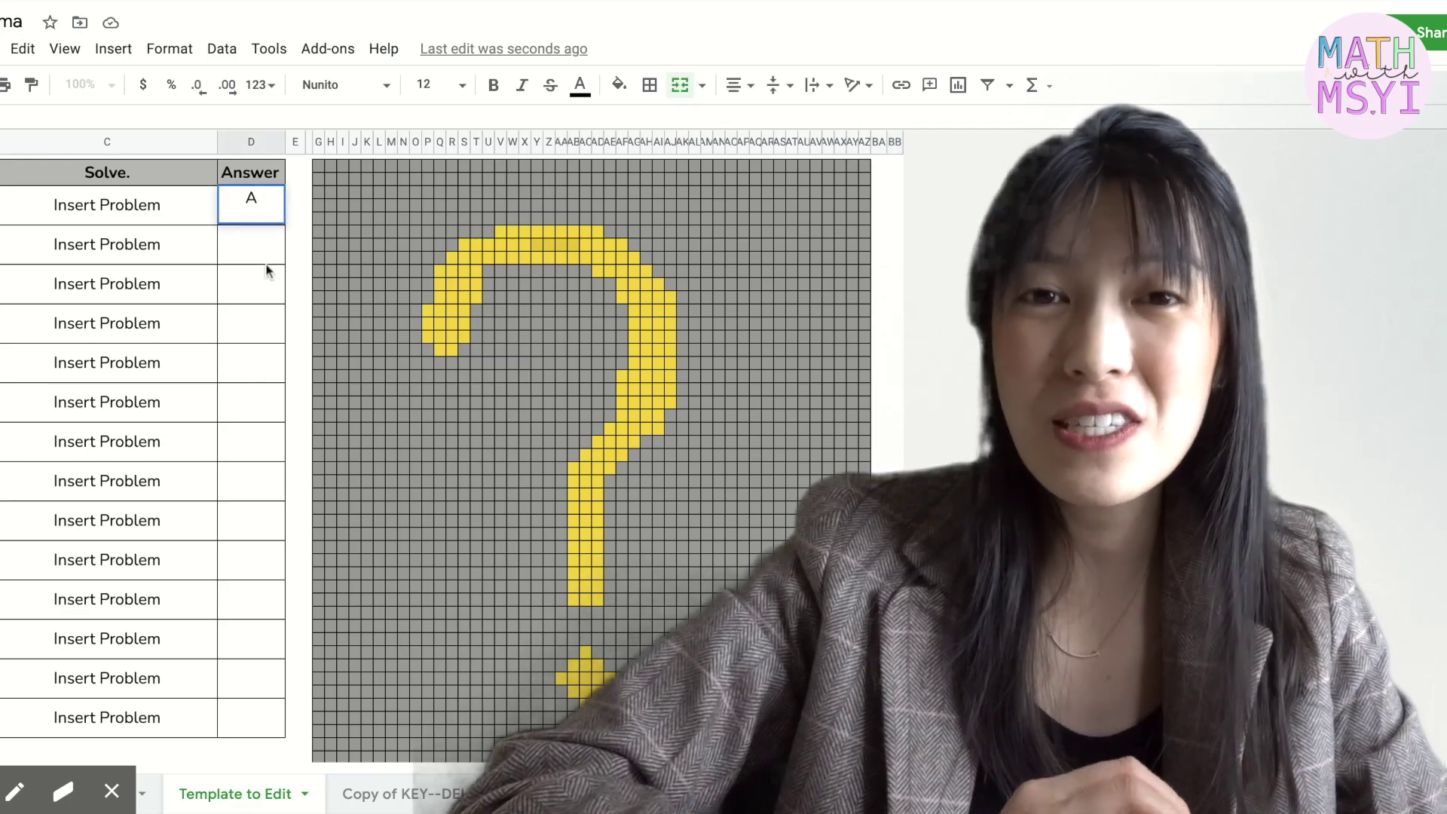
{"action": "type", "text": " B C D"}
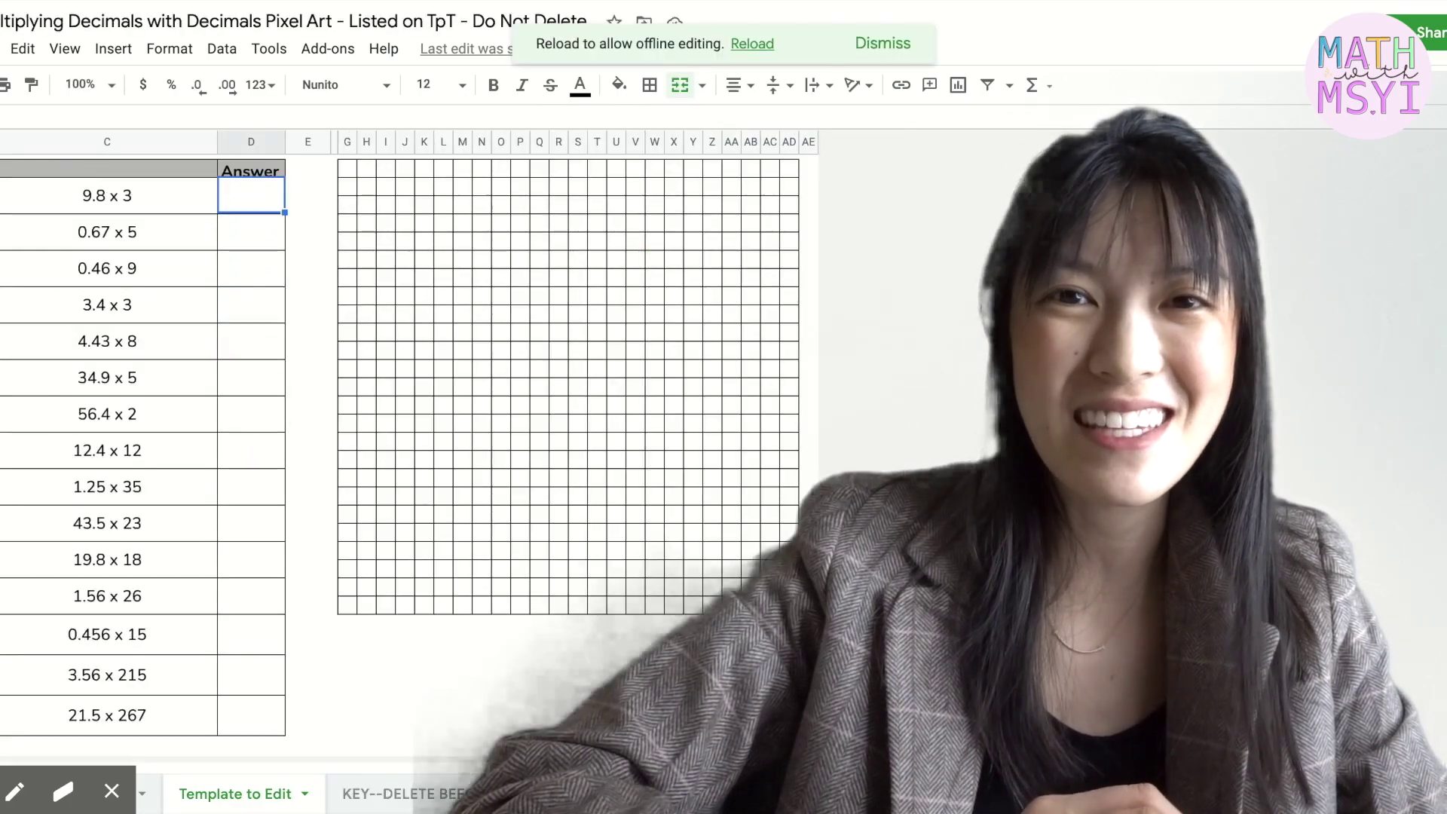
{"action": "type", "text": "A"}
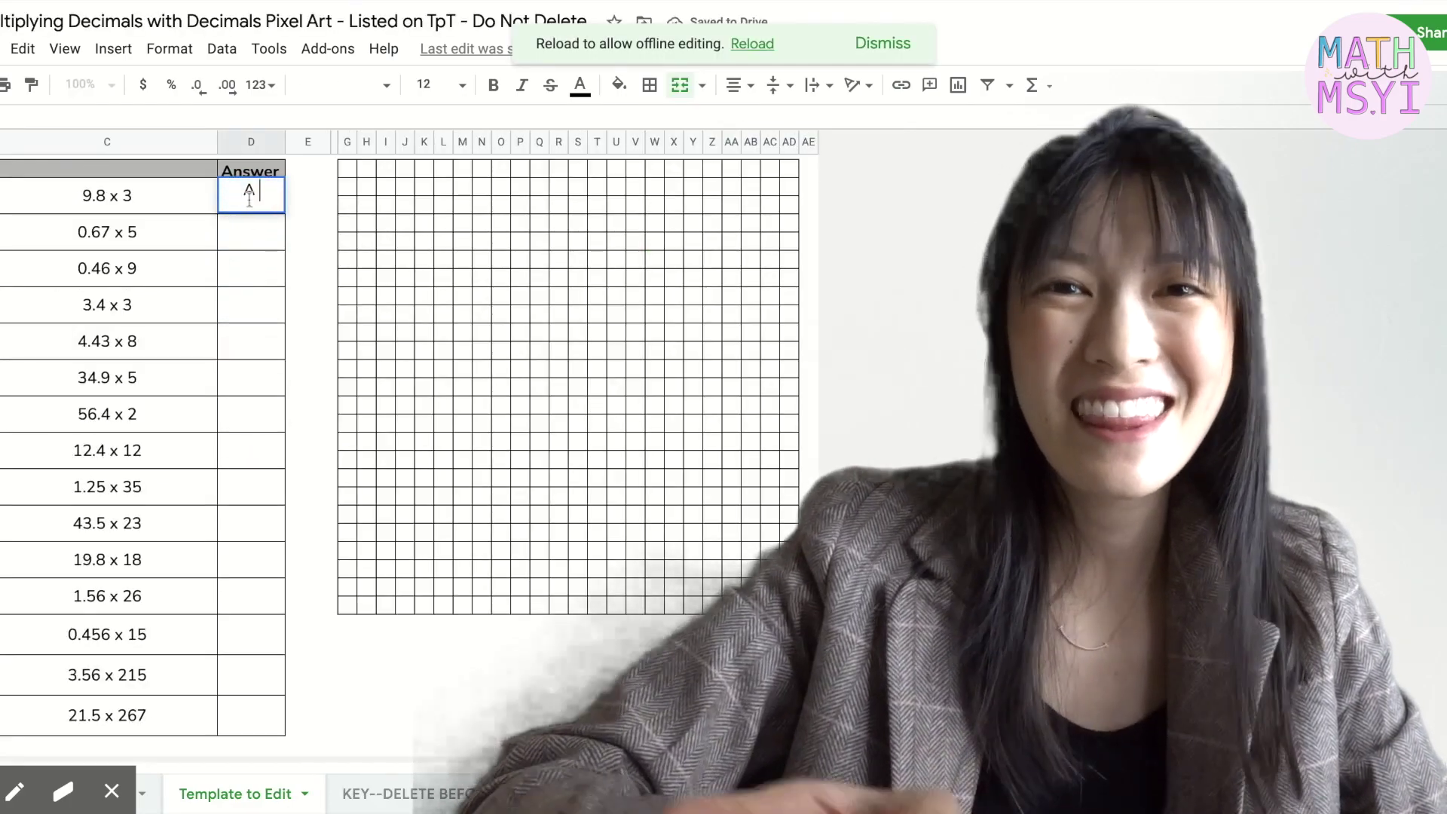
{"action": "type", "text": " B C D E F G H I J K L M N"}
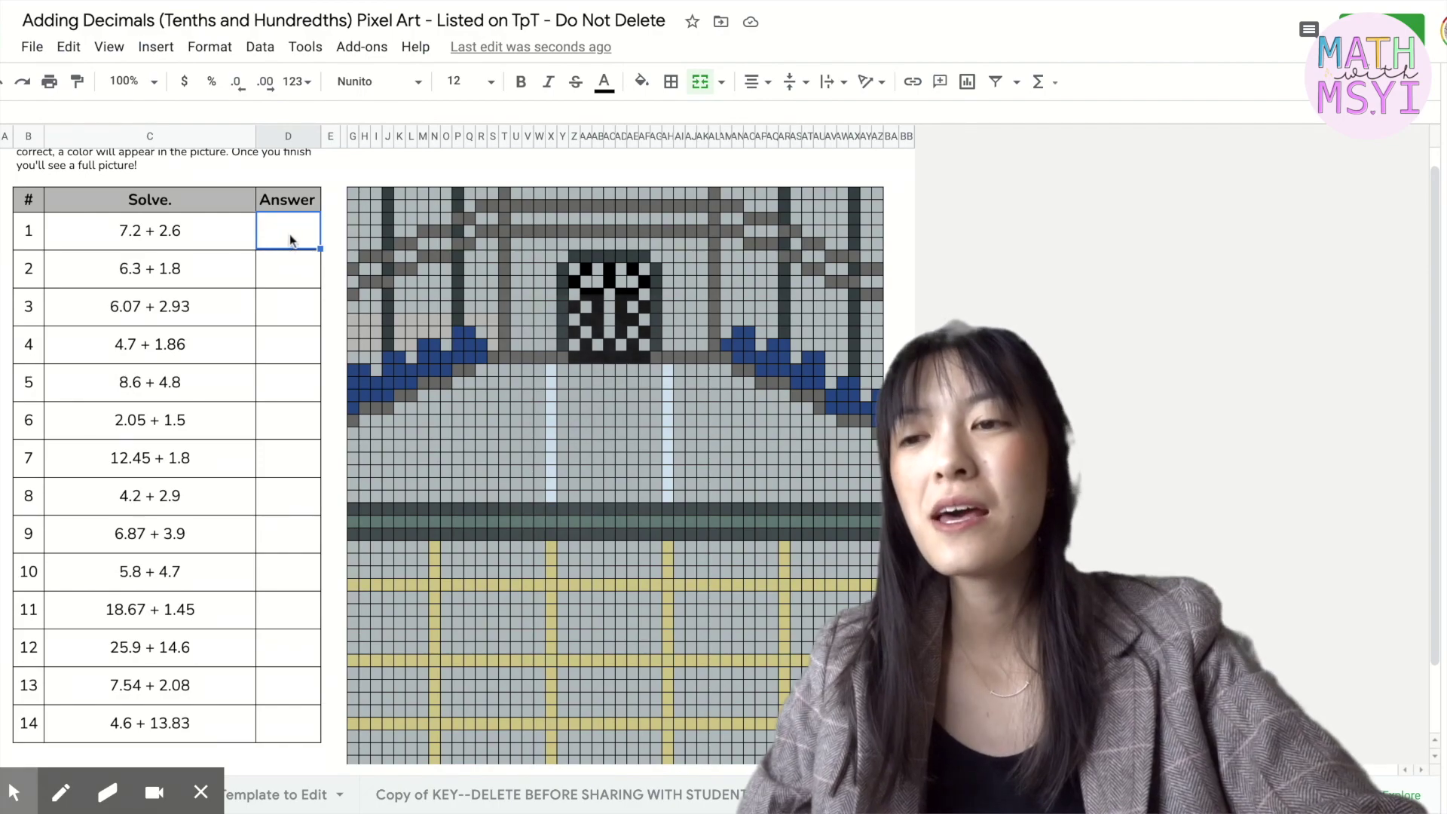
- Test the picture with 9.8 in D1, clear it, and switch to the Template to Edit sheet
{"action": "type", "text": "9.8"}
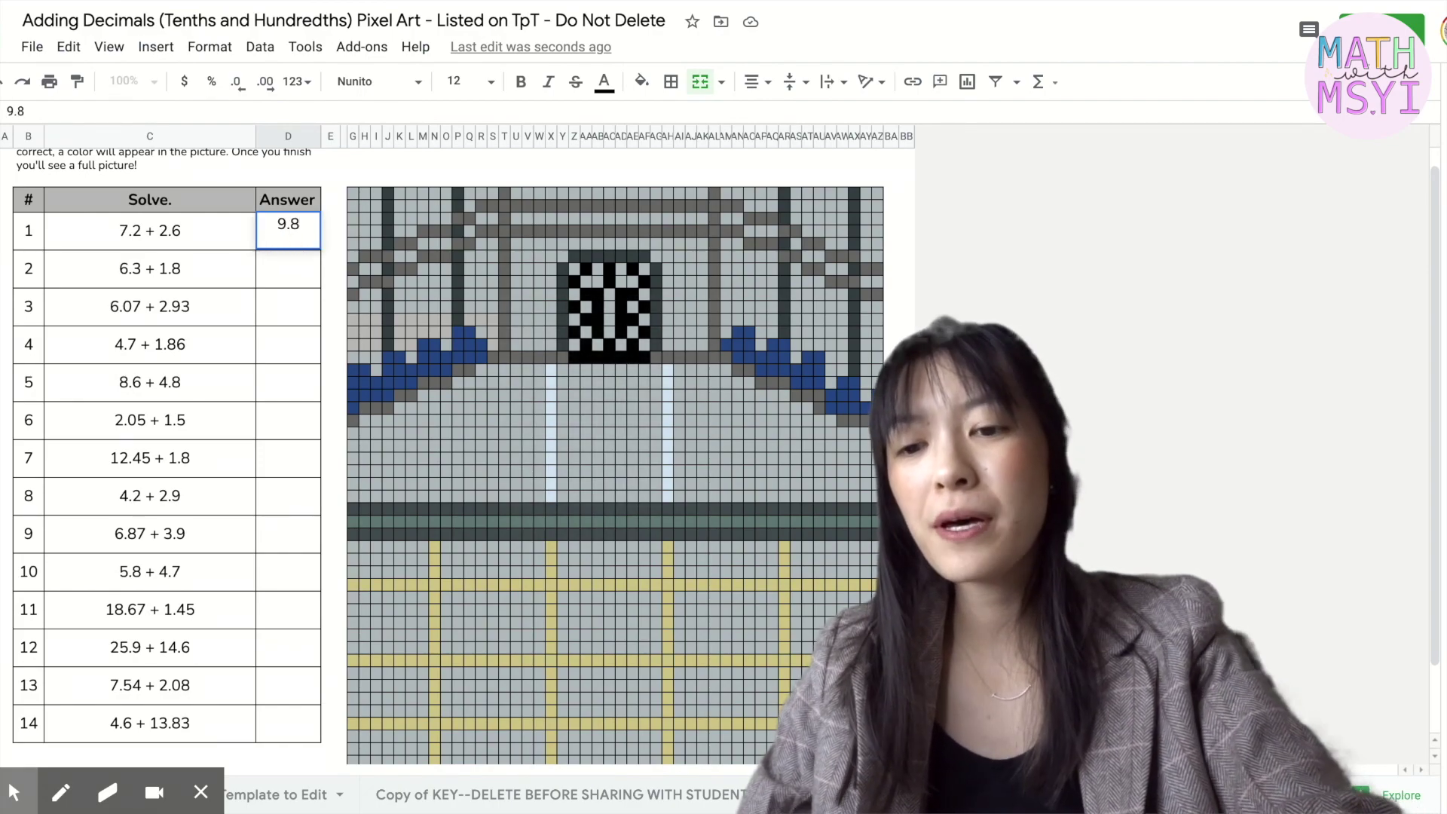
{"action": "key", "text": "Return"}
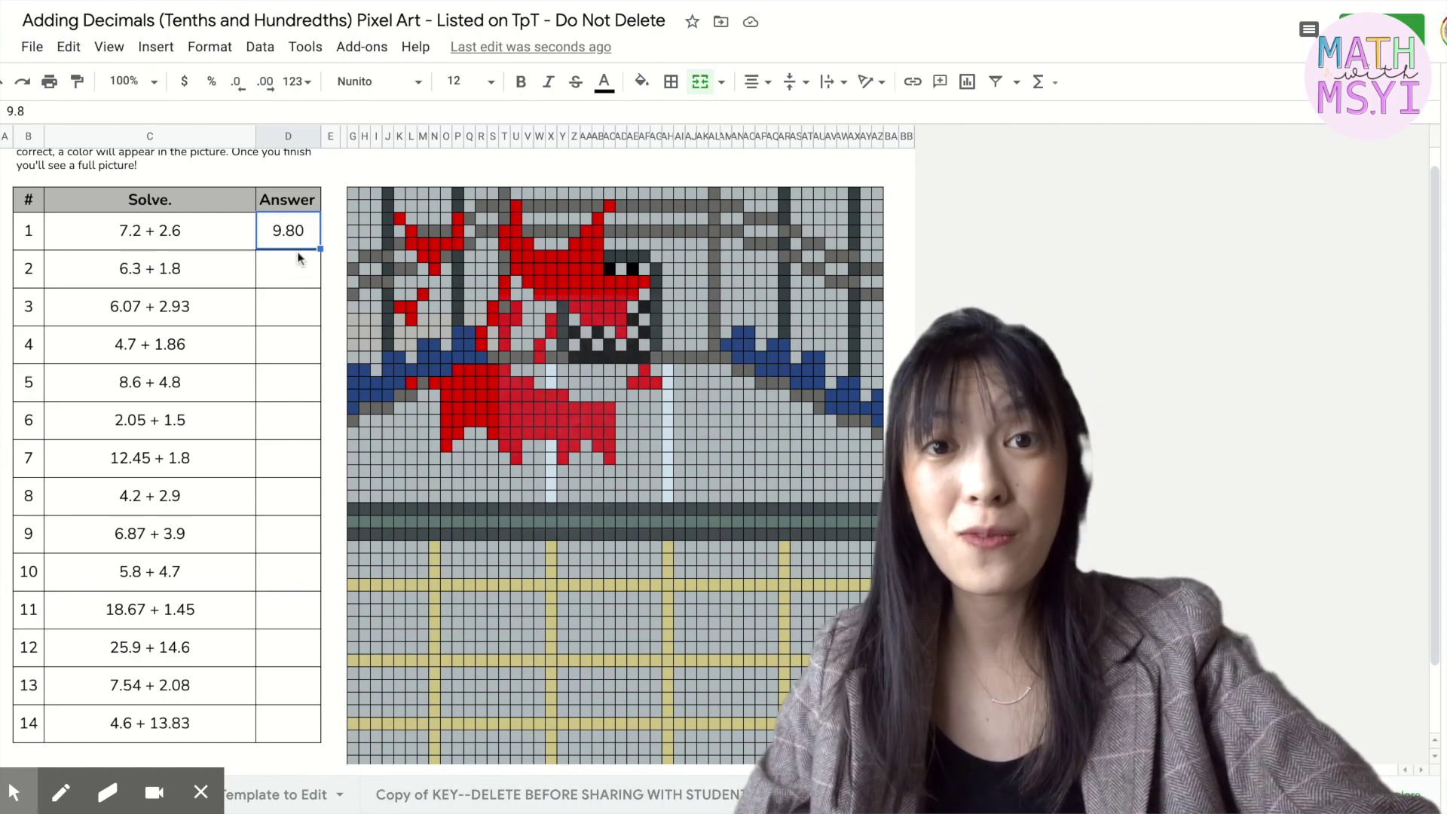
{"action": "key", "text": "Delete"}
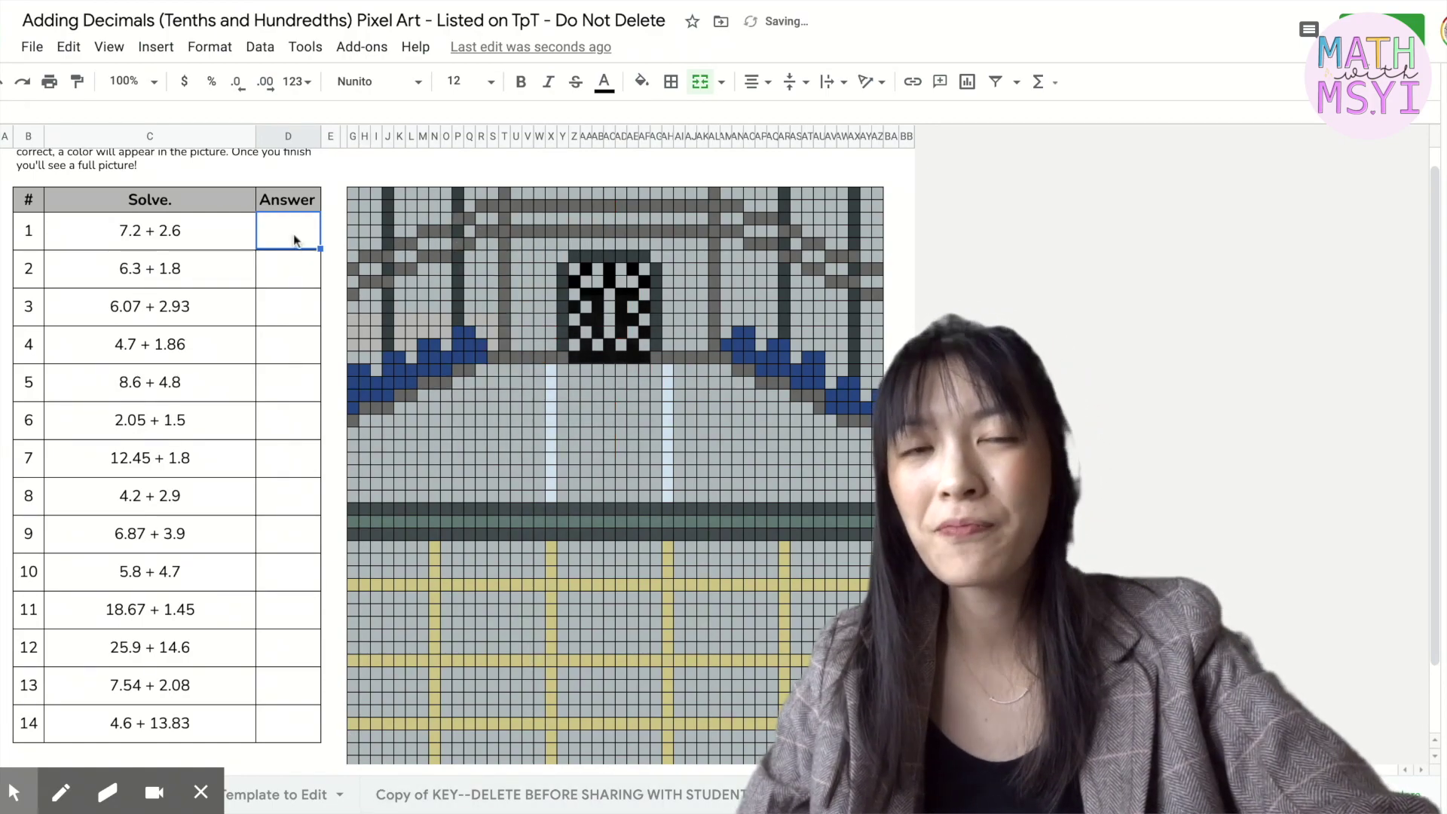
{"action": "left_click", "coordinate": [296, 796]}
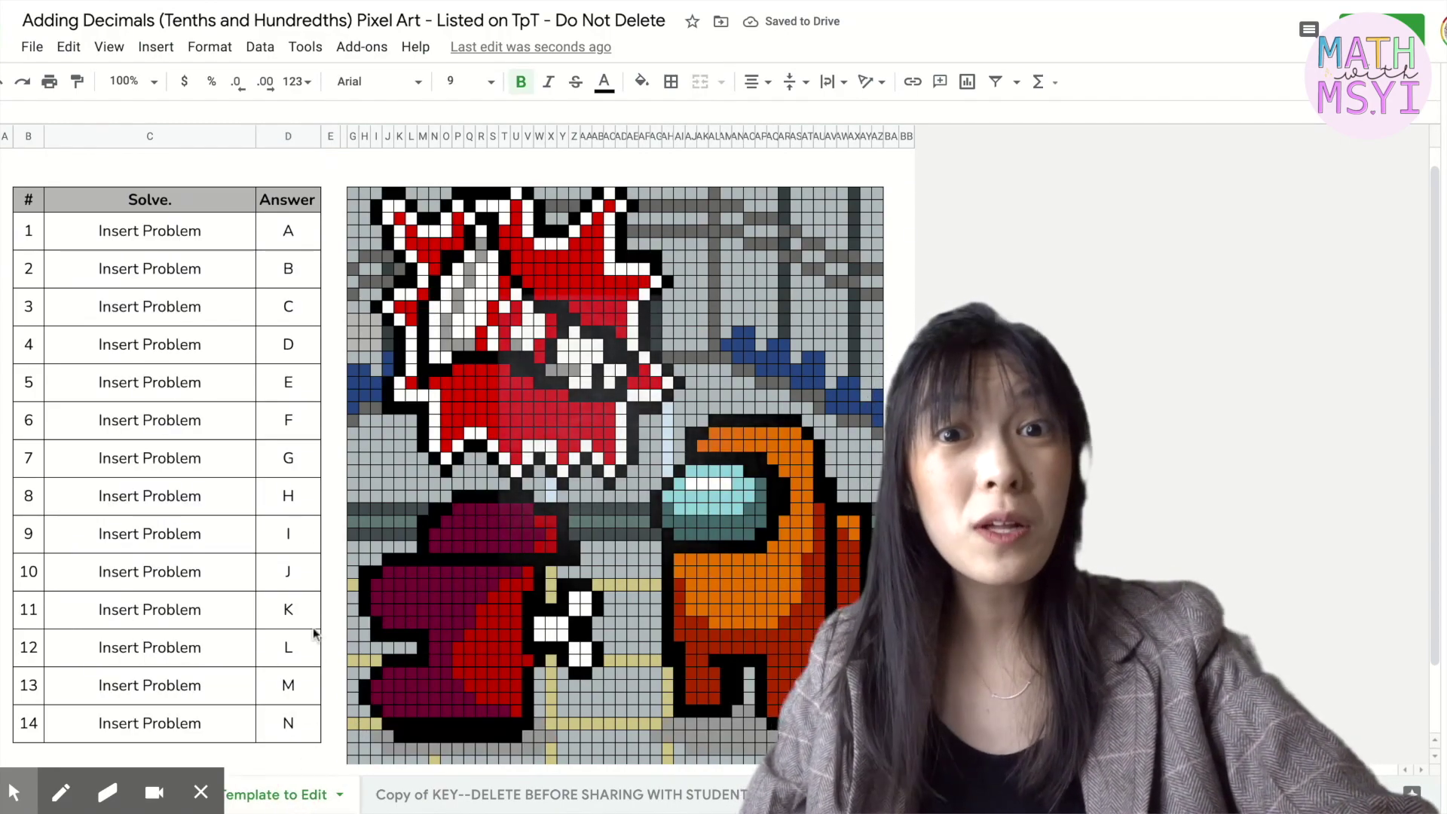
{"action": "left_click", "coordinate": [13, 791]}
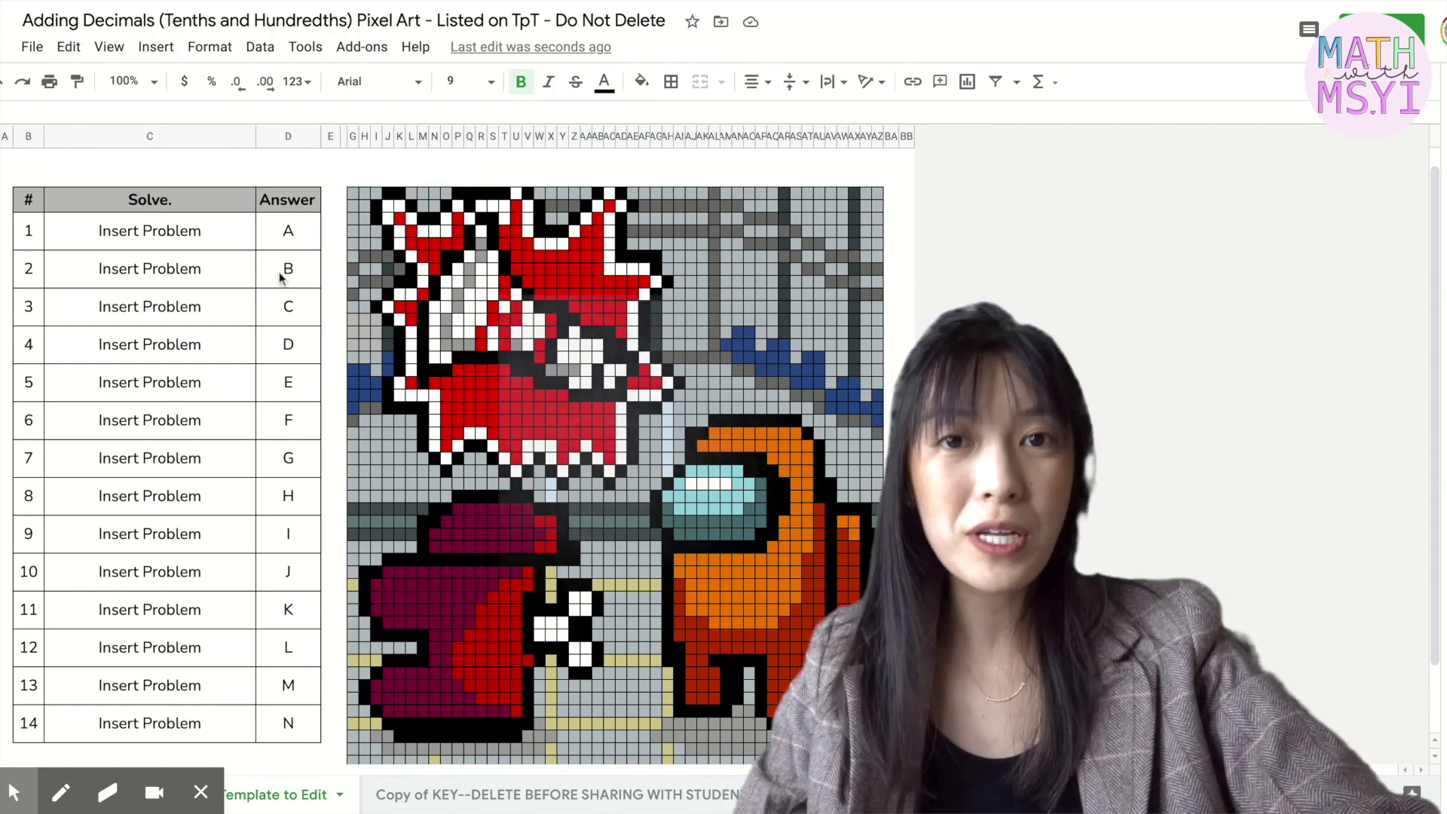
{"action": "left_click_drag", "start_coordinate": [292, 240], "coordinate": [297, 730]}
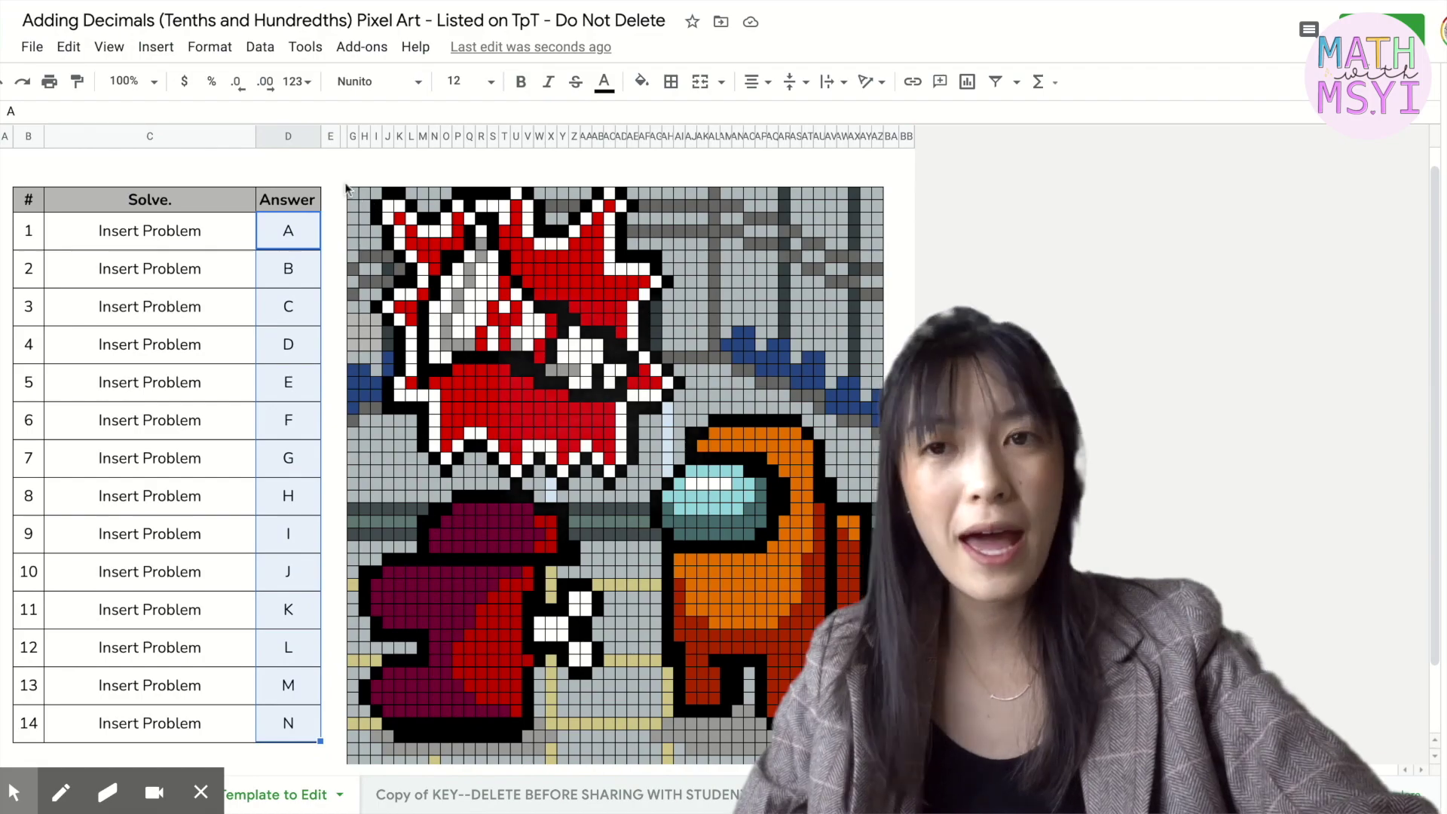
{"action": "left_click_drag", "start_coordinate": [340, 175], "coordinate": [197, 497]}
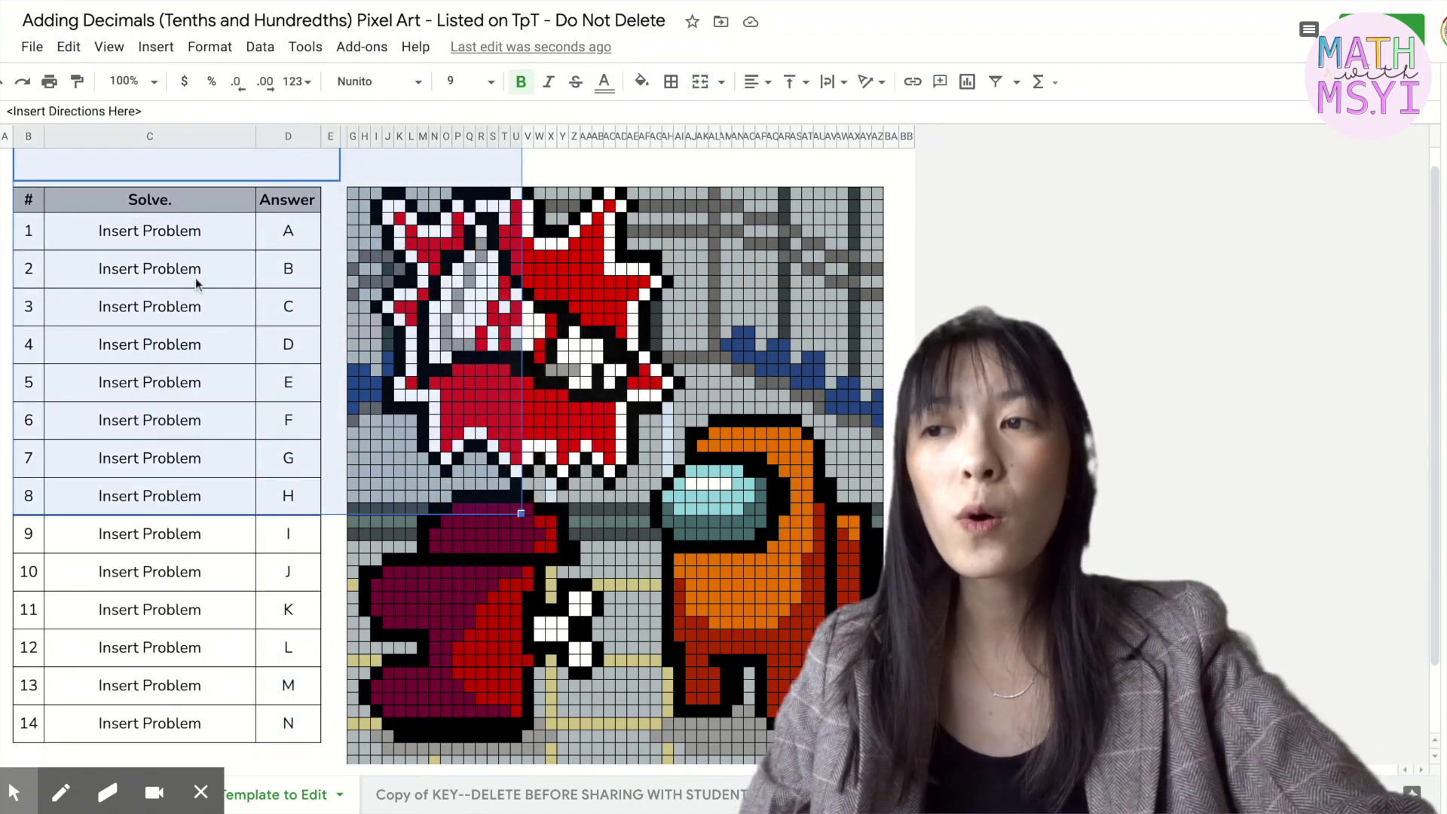
{"action": "left_click", "coordinate": [154, 235]}
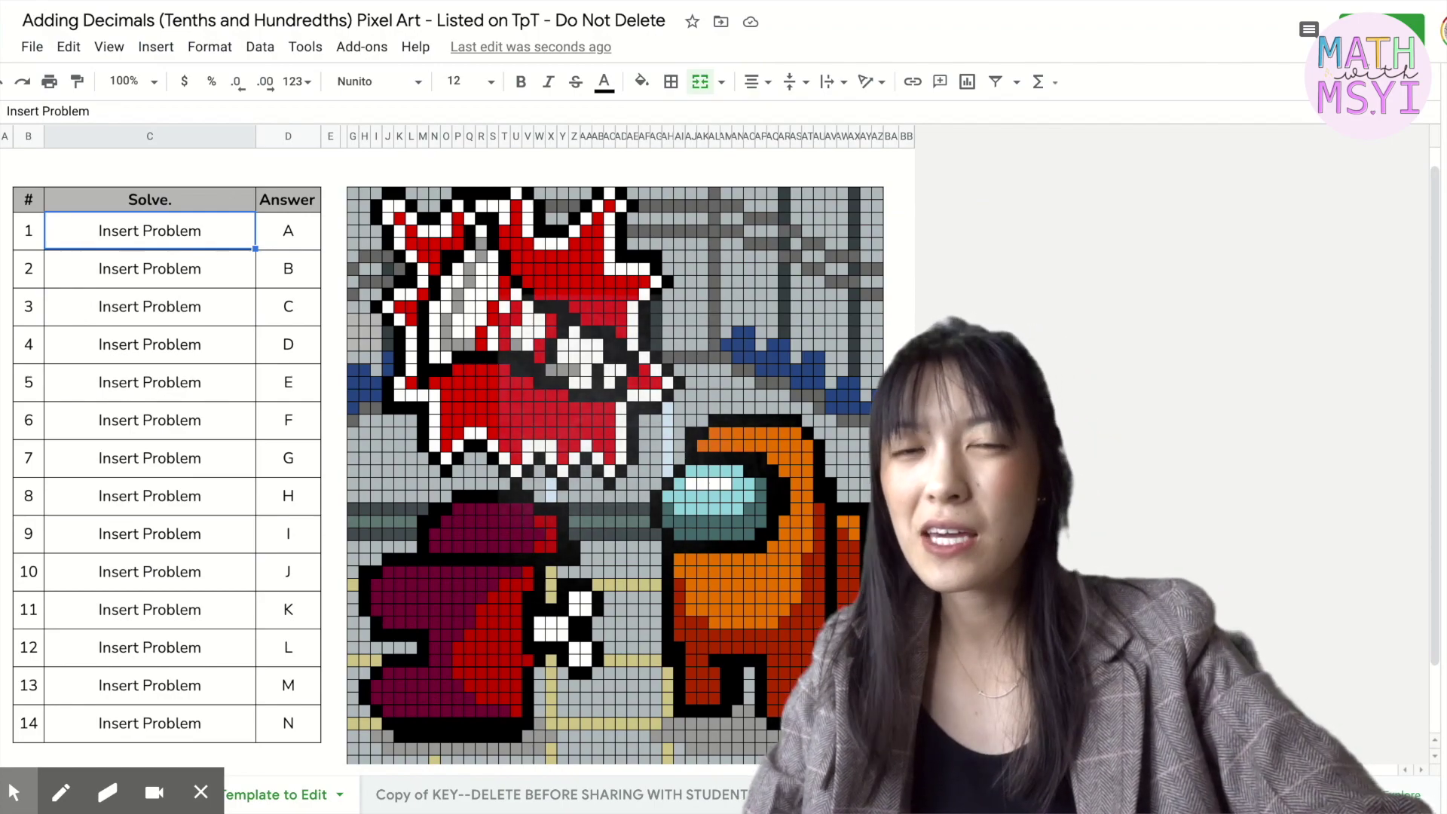
- Replace the first three Insert Problem placeholders with 5 x 6, 6x 8 and 6 x 9
{"action": "type", "text": "5 x"}
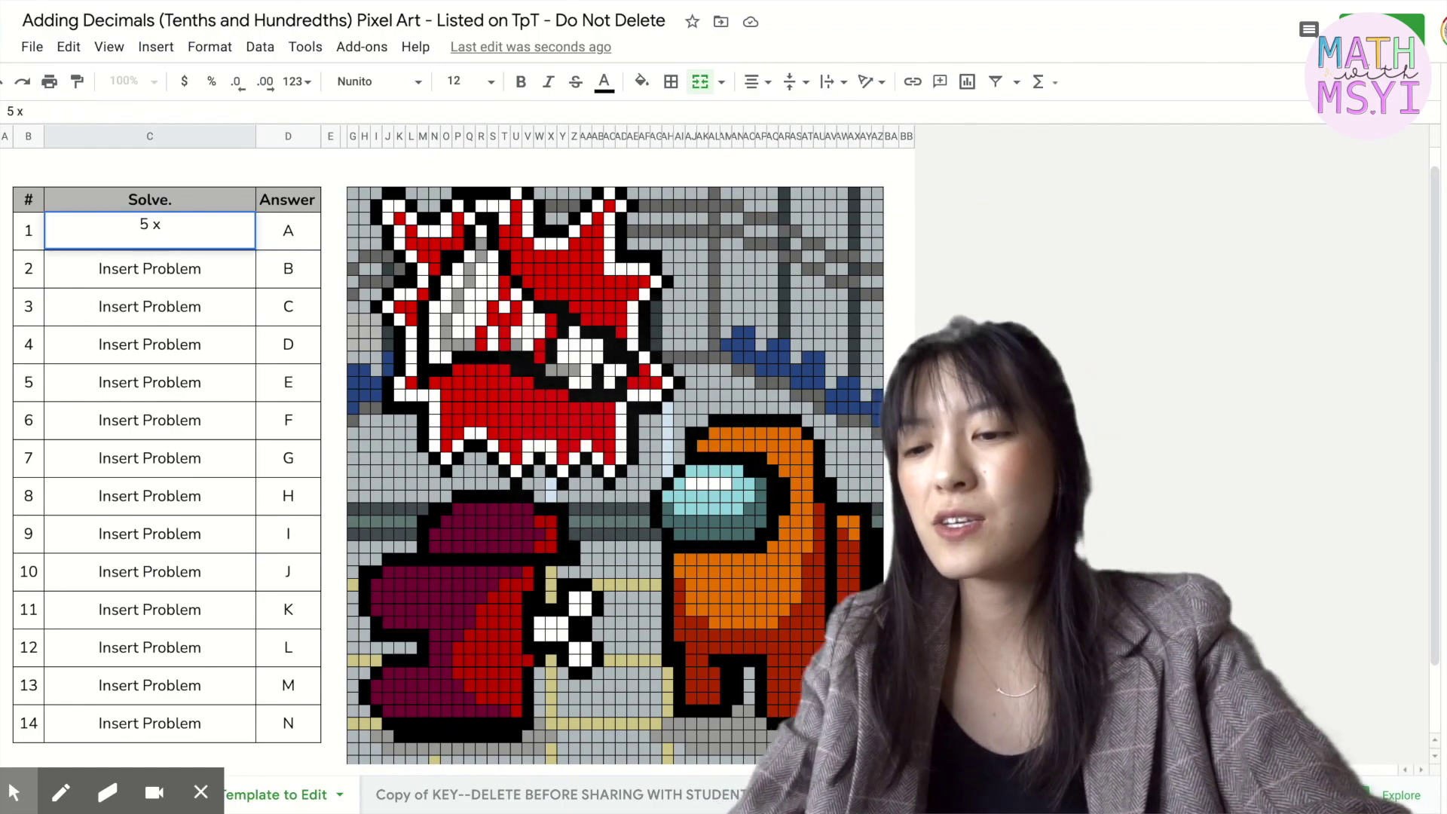
{"action": "type", "text": " 6"}
{"action": "key", "text": "Return"}
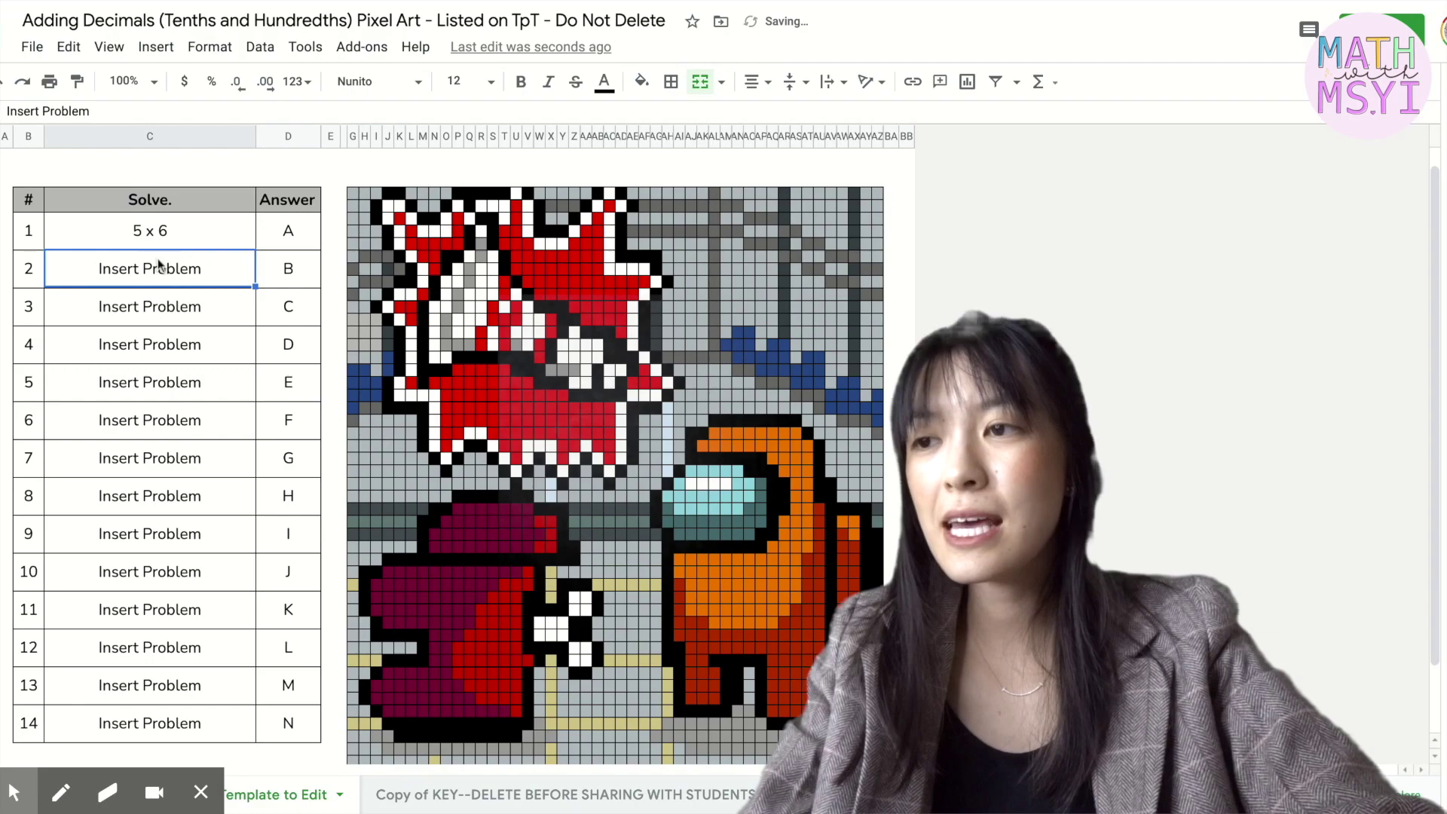
{"action": "type", "text": "6x 8"}
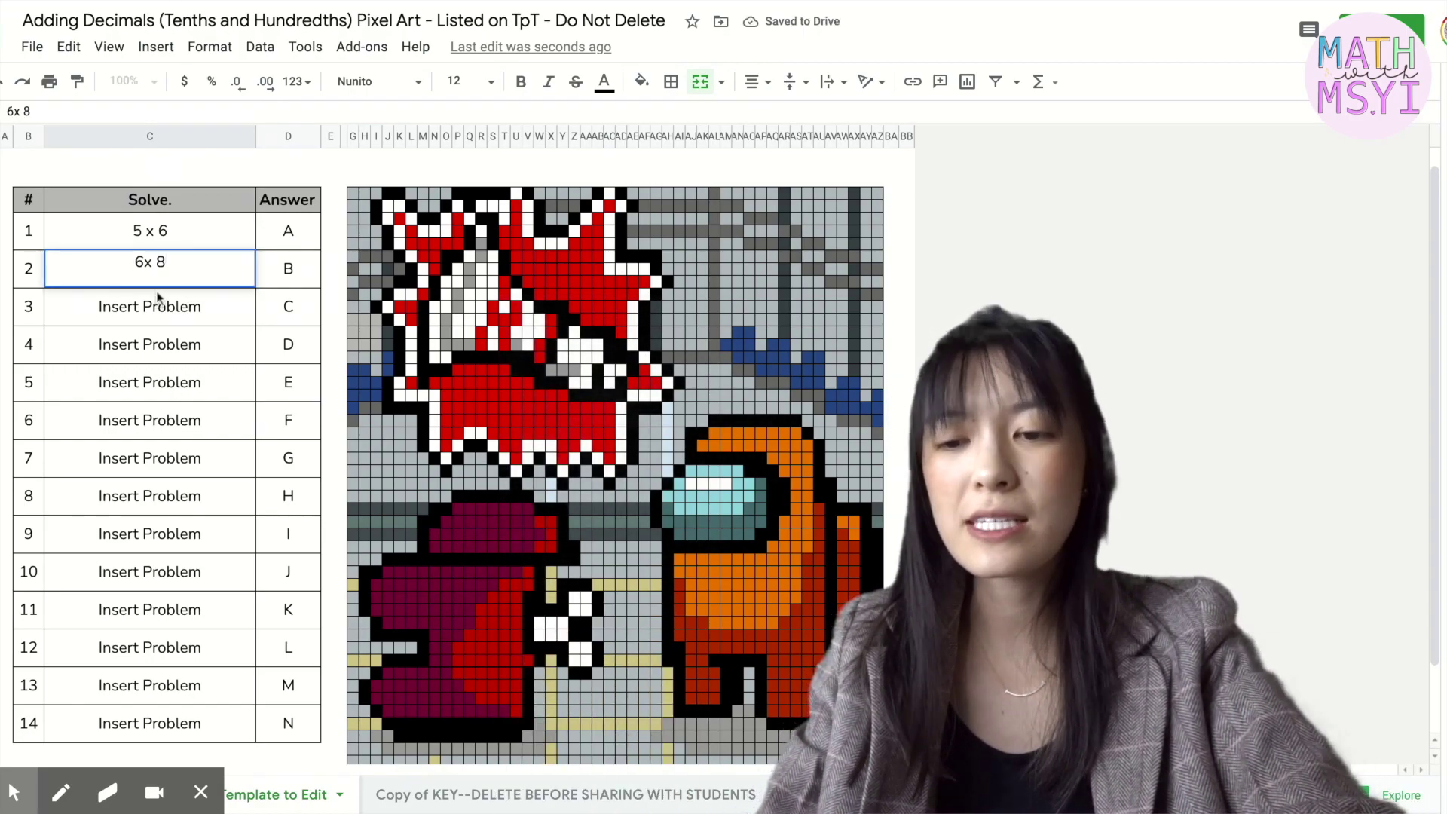
{"action": "key", "text": "Return"}
{"action": "type", "text": "6 x 9"}
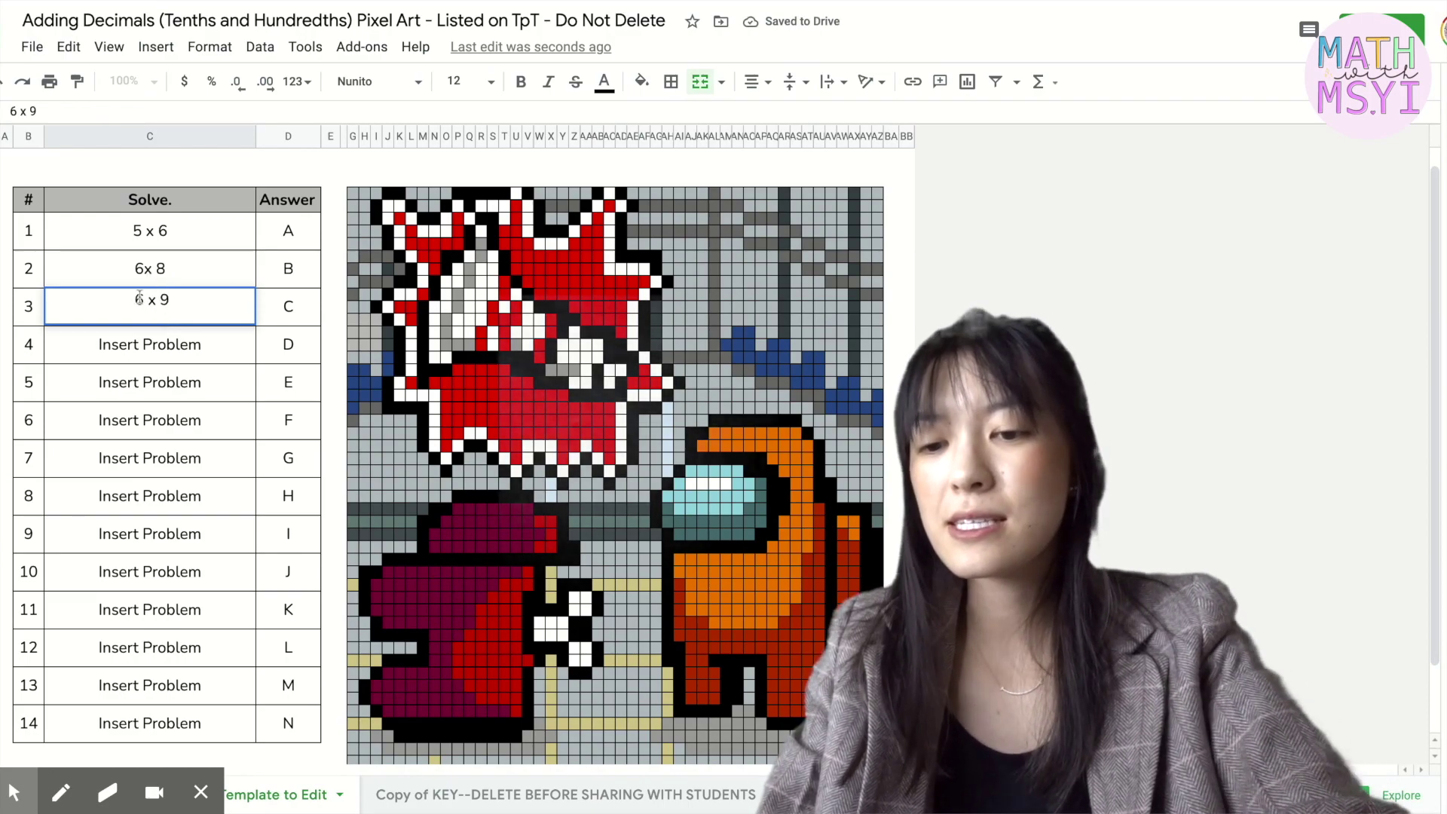
{"action": "left_click", "coordinate": [173, 339]}
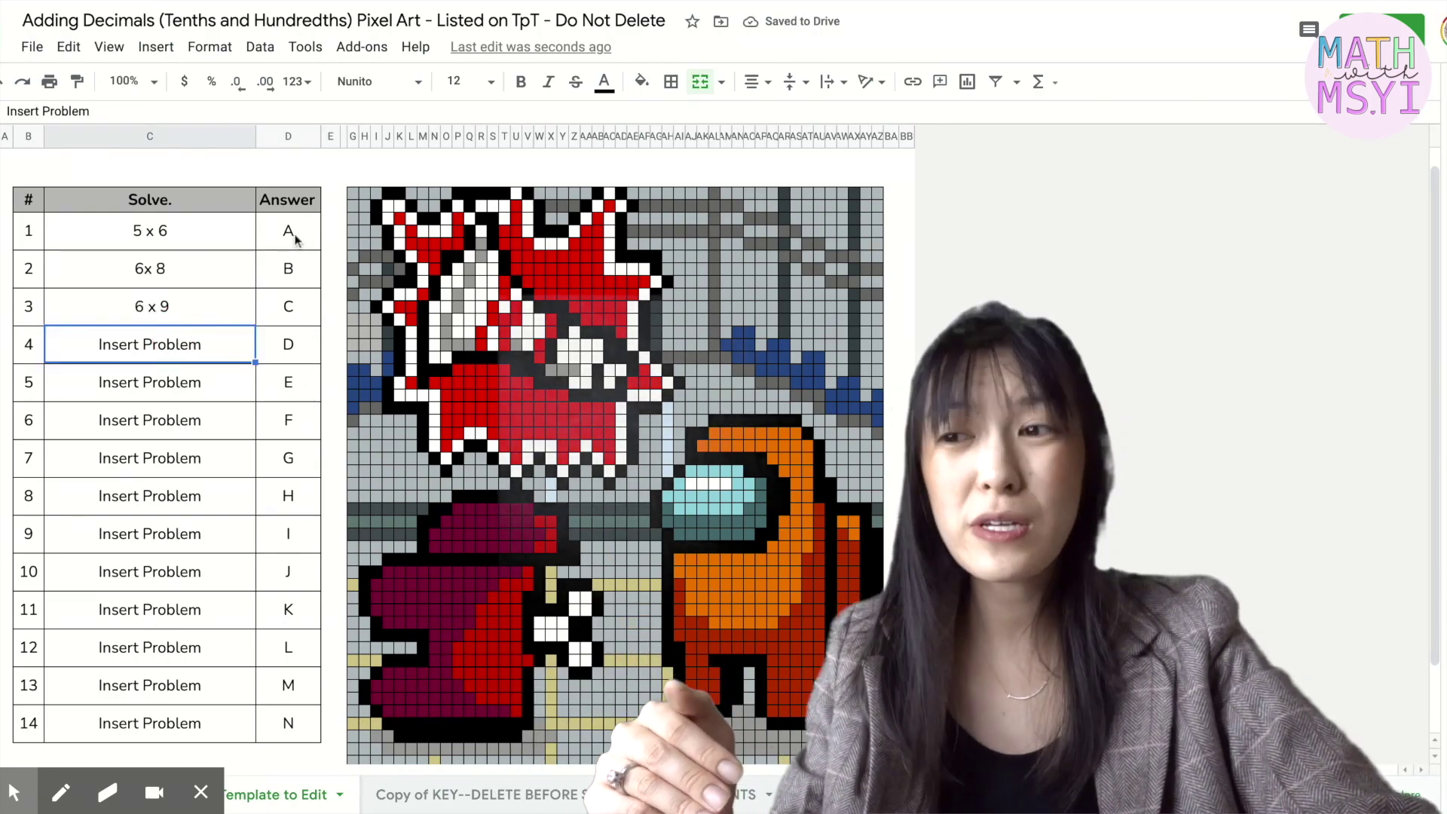
- Select the pixel-art grid and view its fill colour choices
{"action": "left_click", "coordinate": [339, 189]}
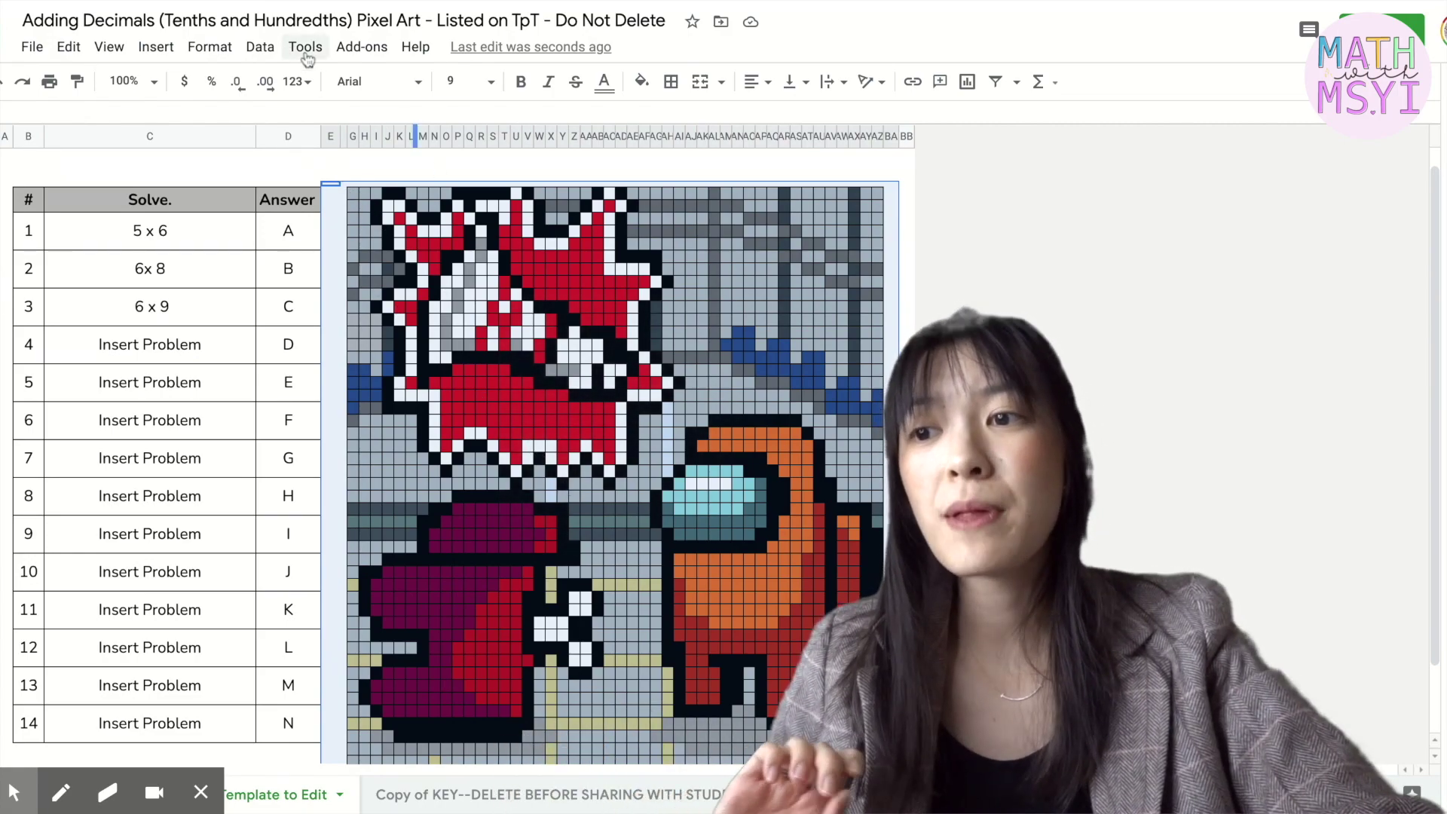
{"action": "left_click", "coordinate": [643, 85]}
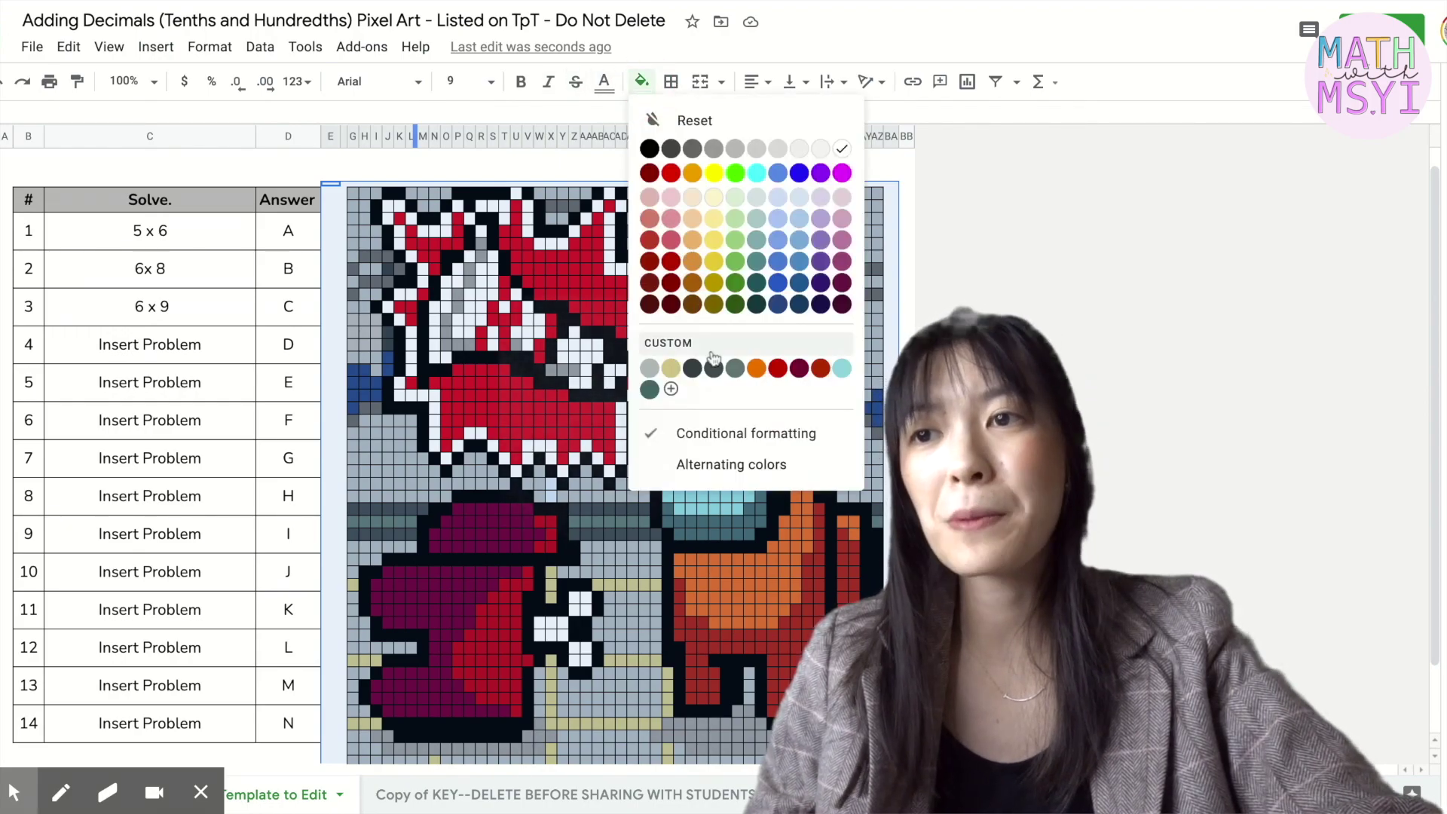
- Browse the conditional formatting rules and open the rule that reveals colour for answer A
{"action": "left_click", "coordinate": [714, 437]}
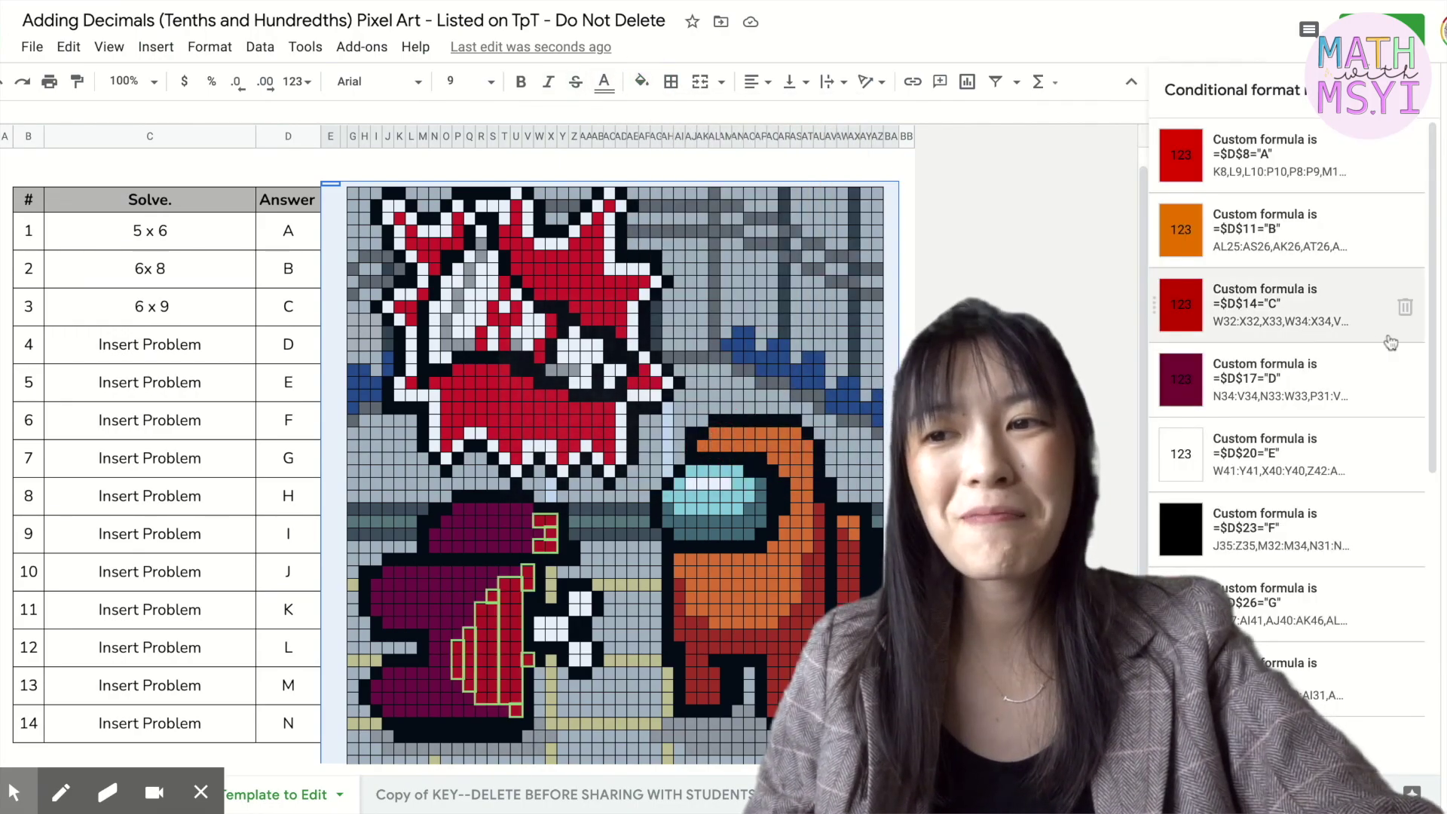
{"action": "scroll", "coordinate": [1311, 177], "scroll_direction": "down", "scroll_amount": 6}
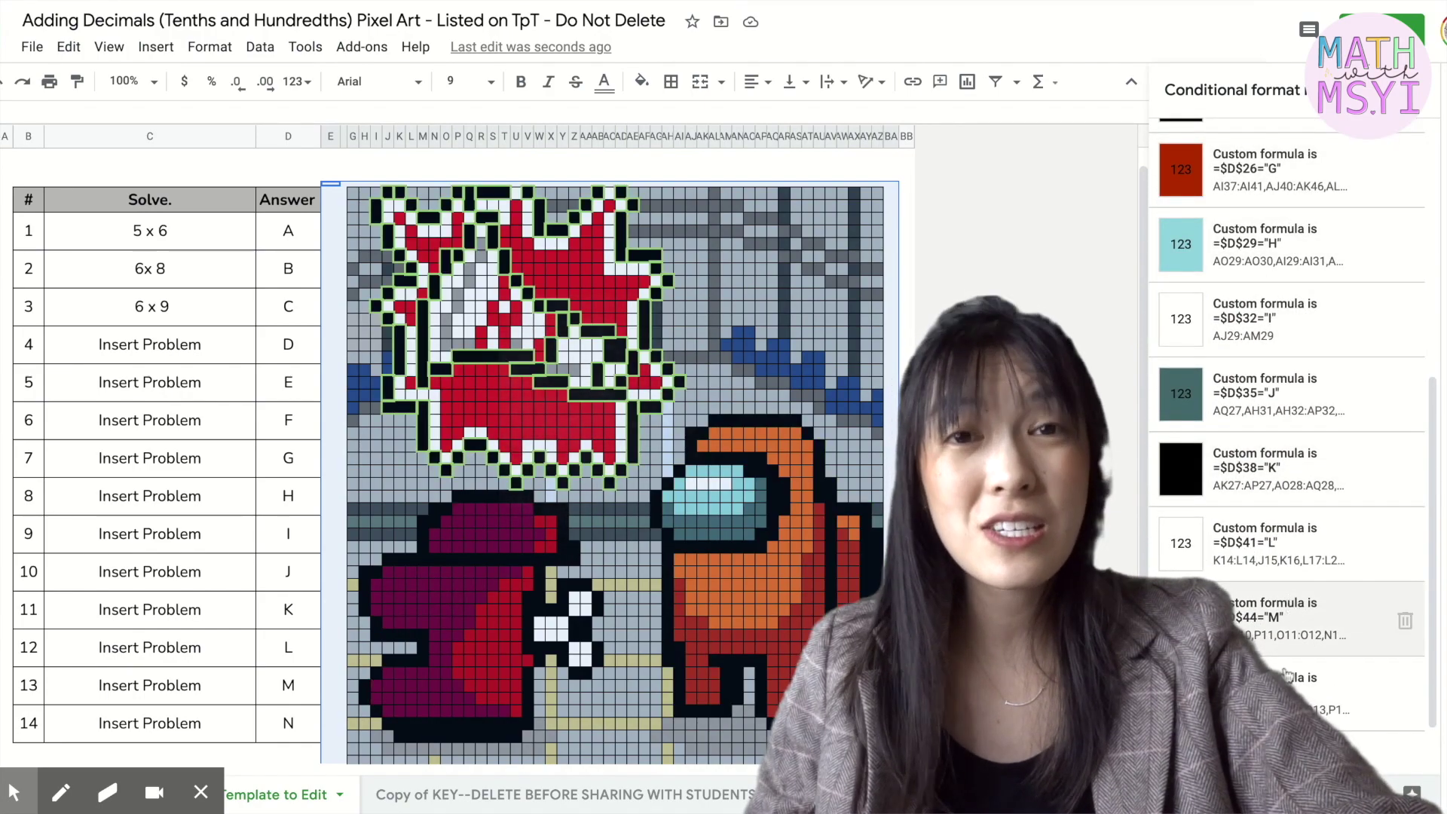
{"action": "scroll", "coordinate": [1293, 559], "scroll_direction": "up", "scroll_amount": 5}
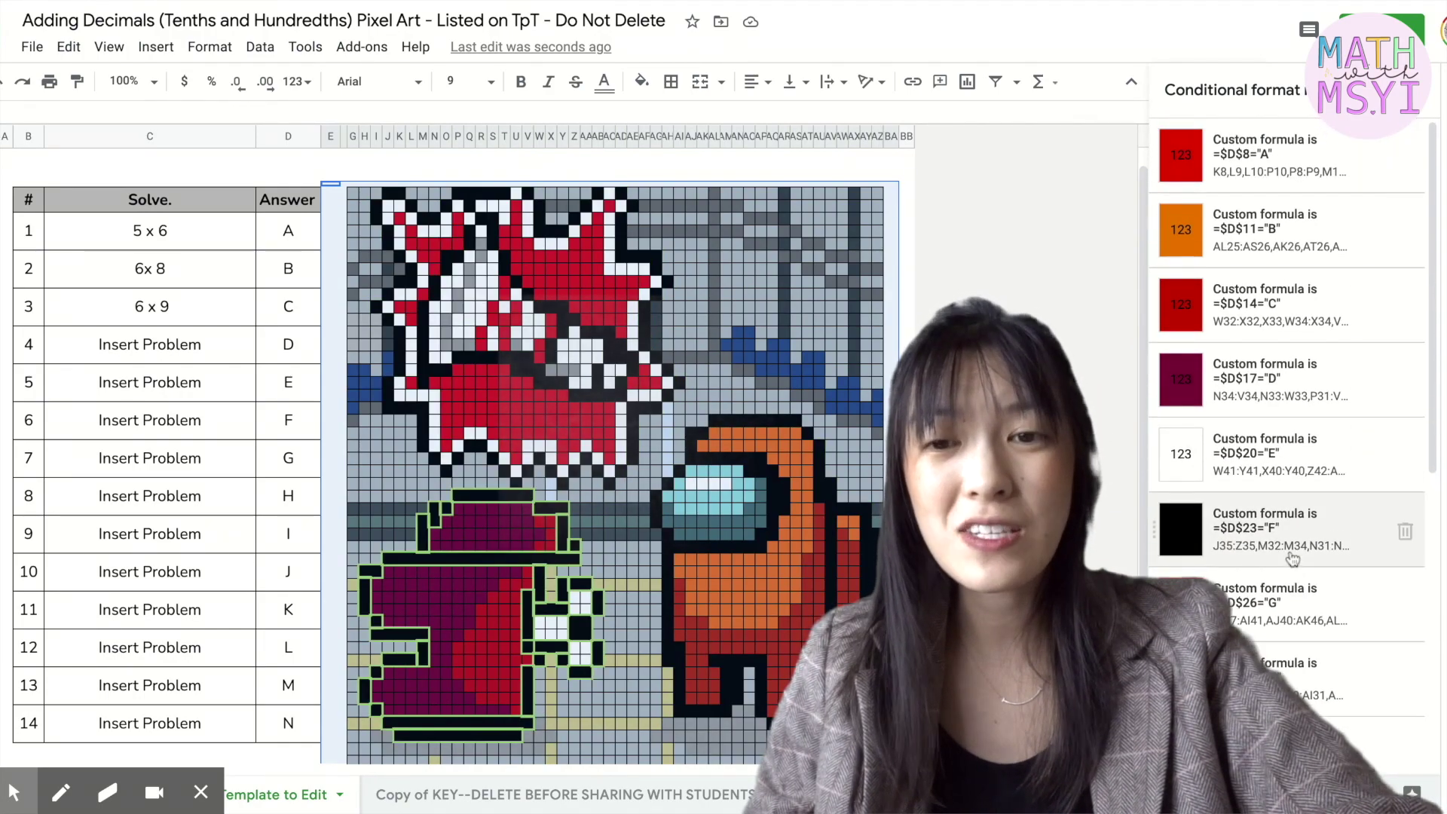
{"action": "scroll", "coordinate": [1271, 188], "scroll_direction": "up", "scroll_amount": 1}
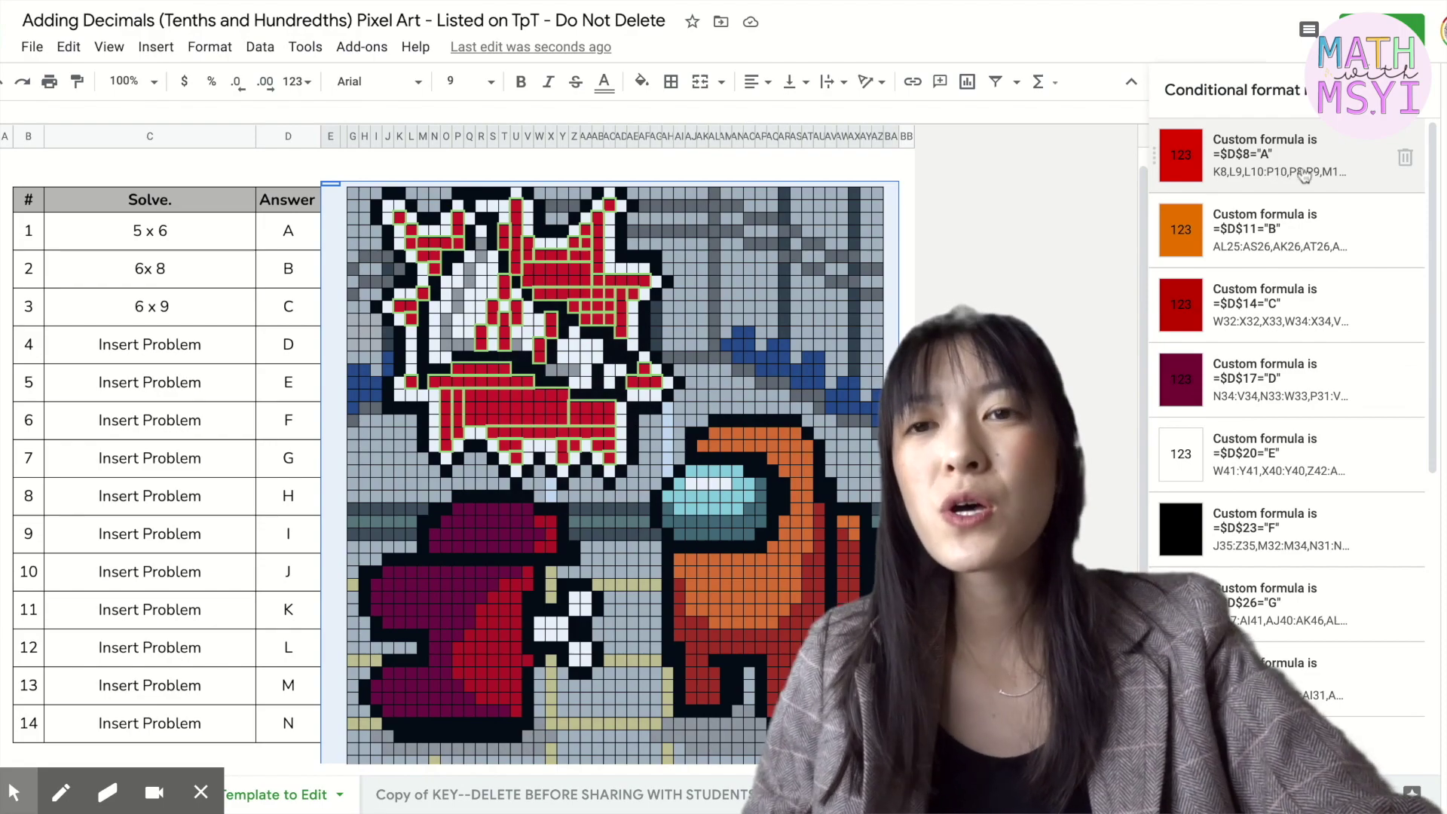
{"action": "left_click", "coordinate": [1303, 175]}
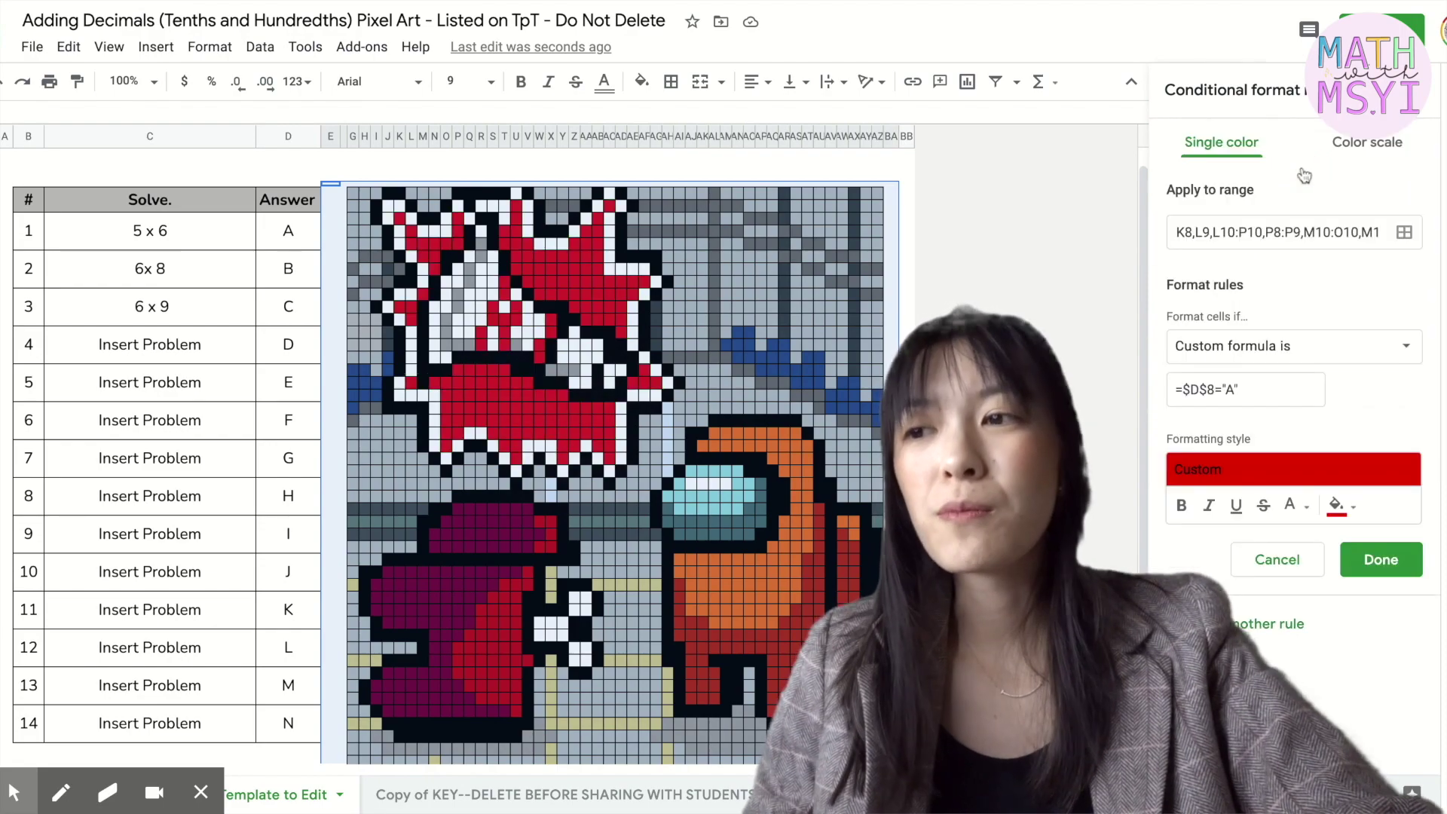
- Change rule A's formula to =$D$8="30" and enter 30 as the answer in D1
{"action": "left_click", "coordinate": [287, 231]}
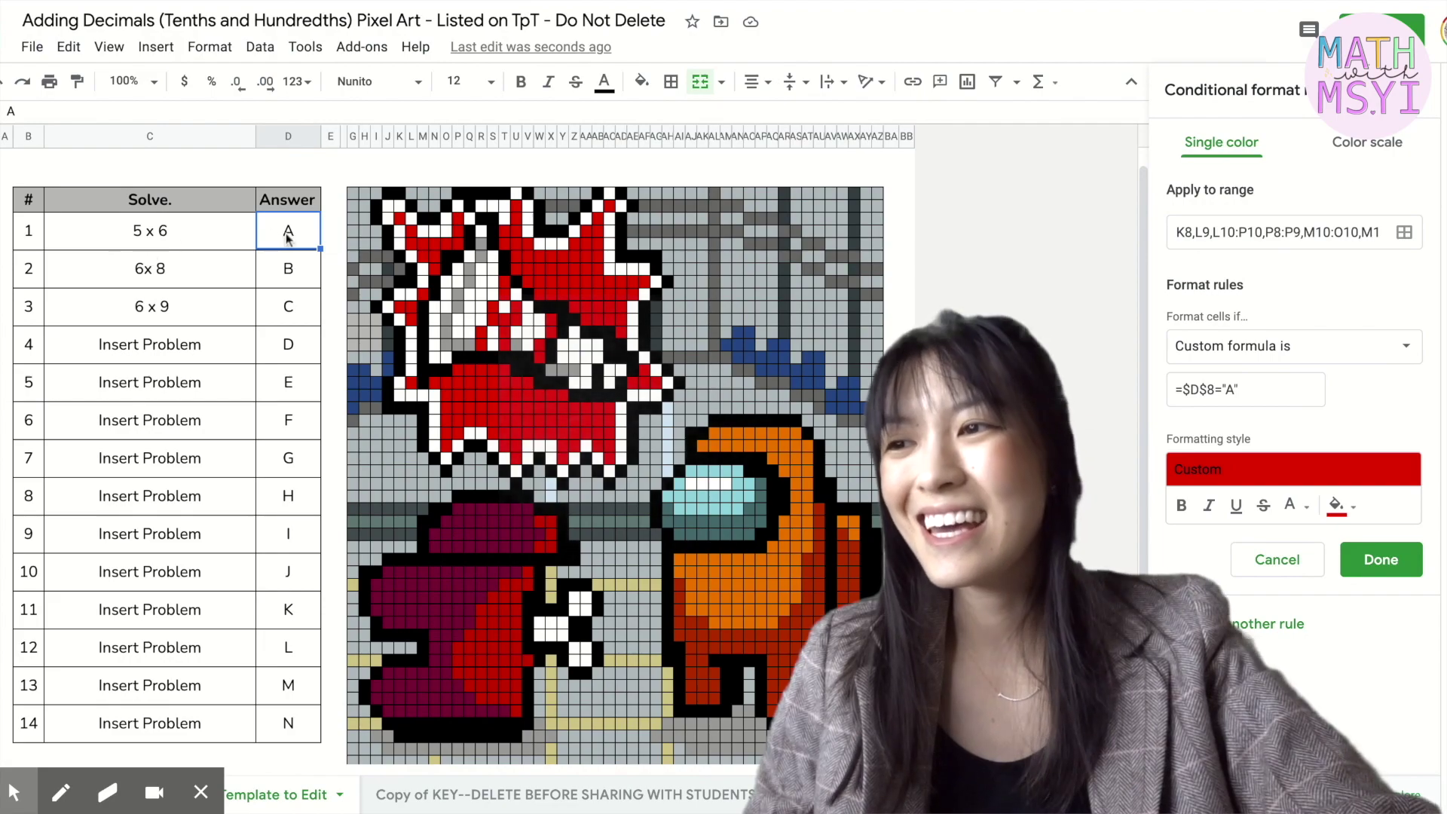
{"action": "left_click", "coordinate": [1233, 388]}
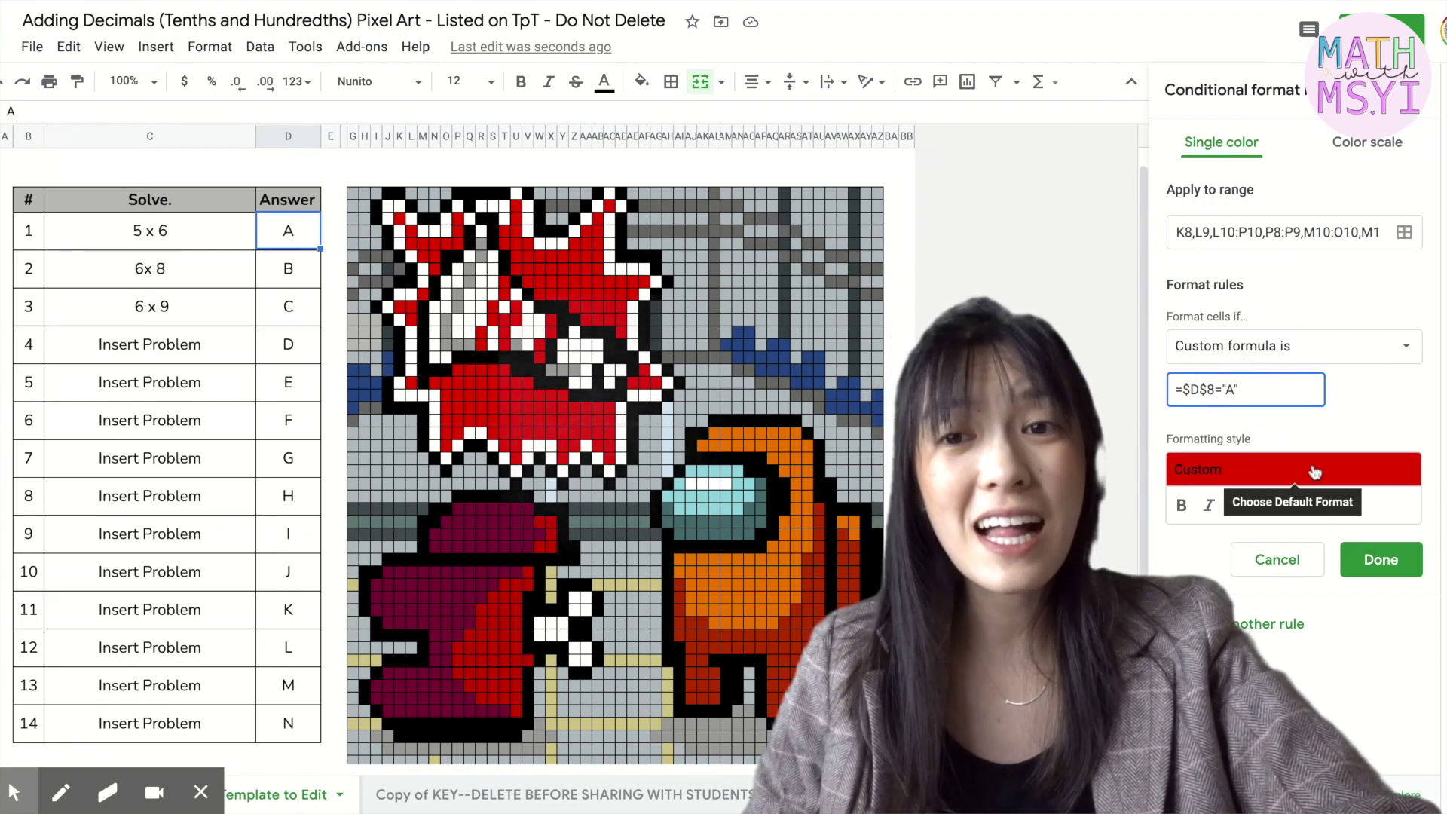
{"action": "key", "text": "BackSpace"}
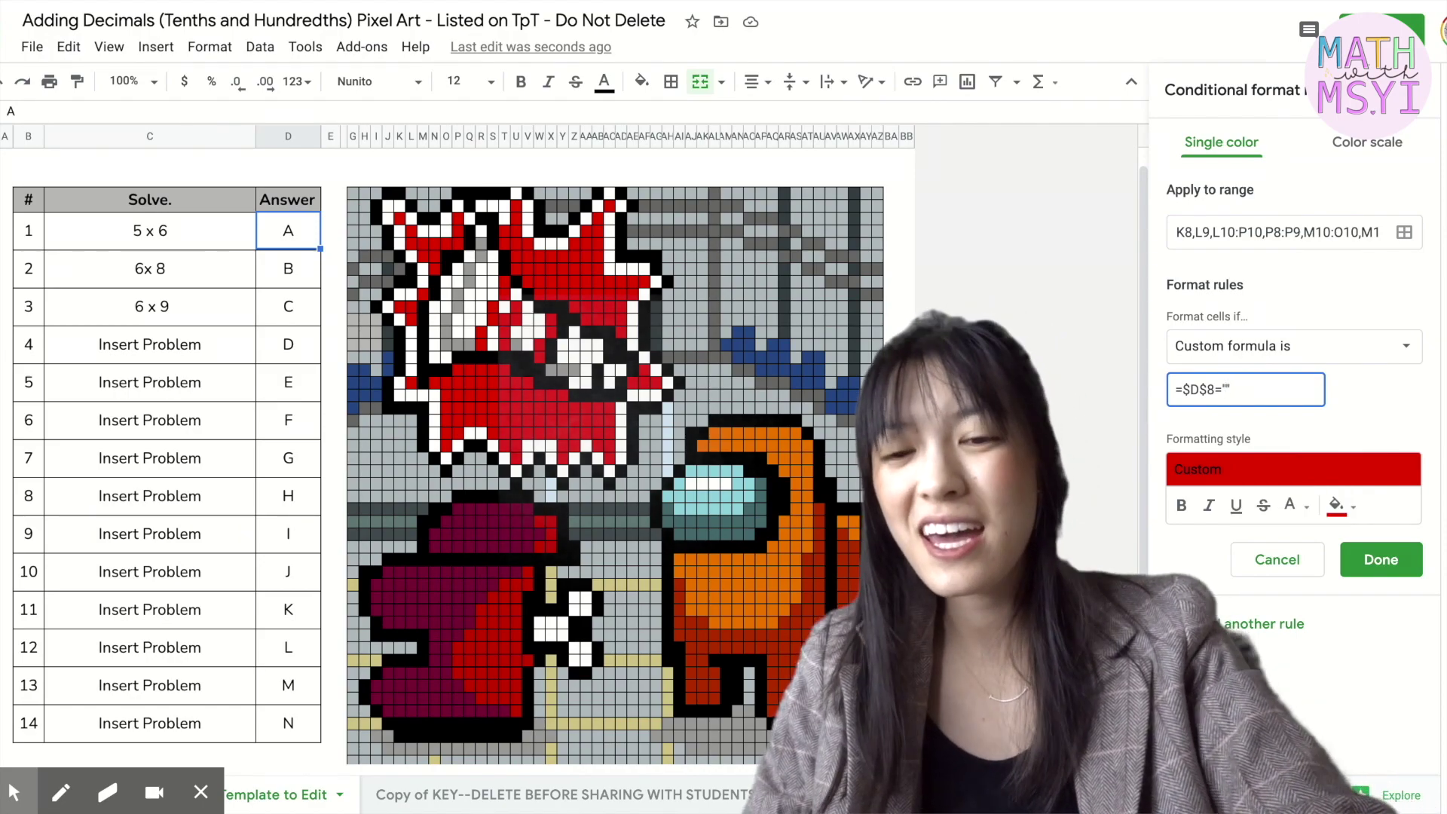
{"action": "type", "text": "30"}
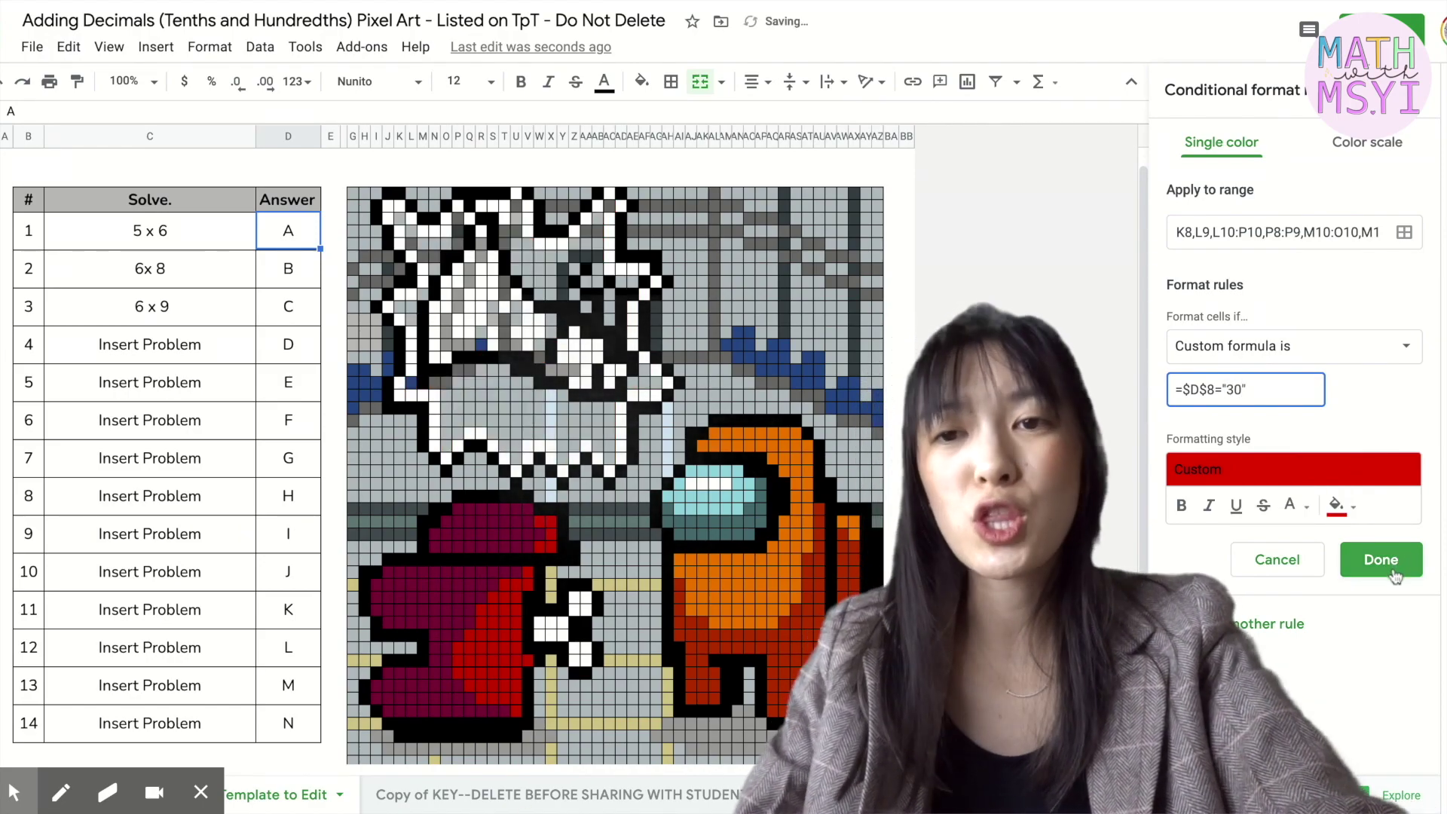
{"action": "left_click", "coordinate": [1393, 573]}
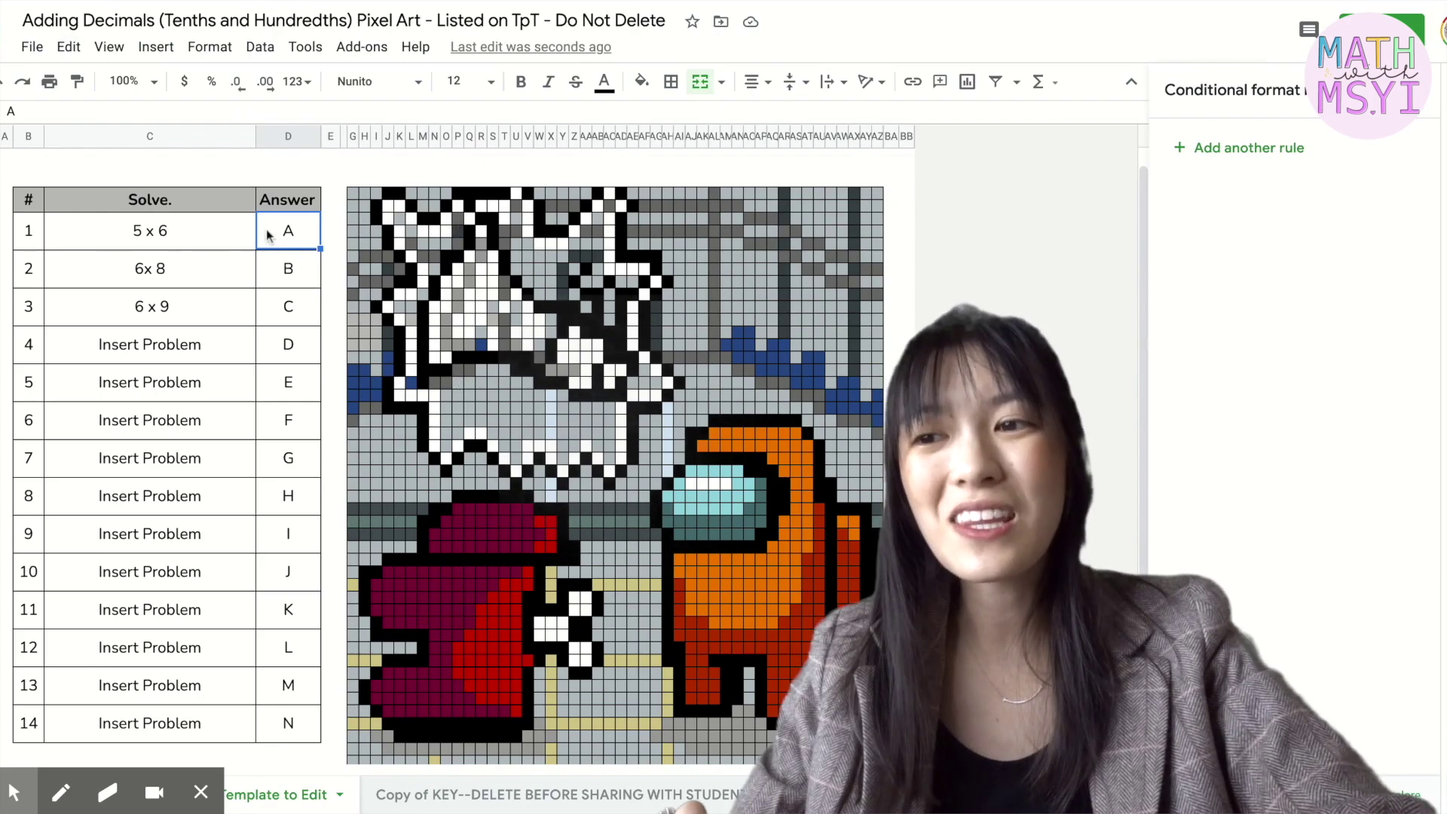
{"action": "key", "text": "ctrl+Return"}
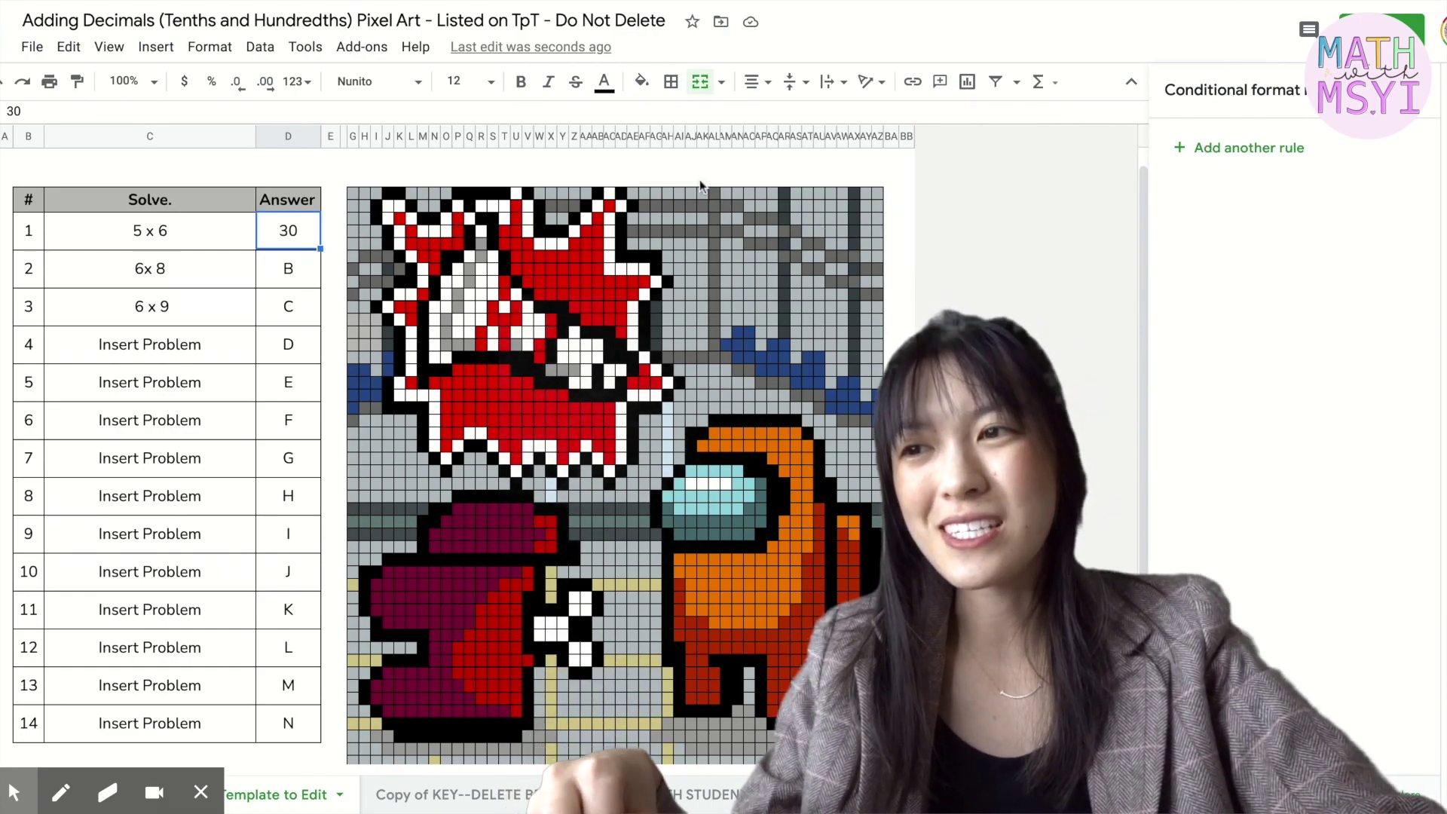
- Rewrite the first rule's formula as =$D$8=30 without quotes
{"action": "key", "text": "ctrl+a"}
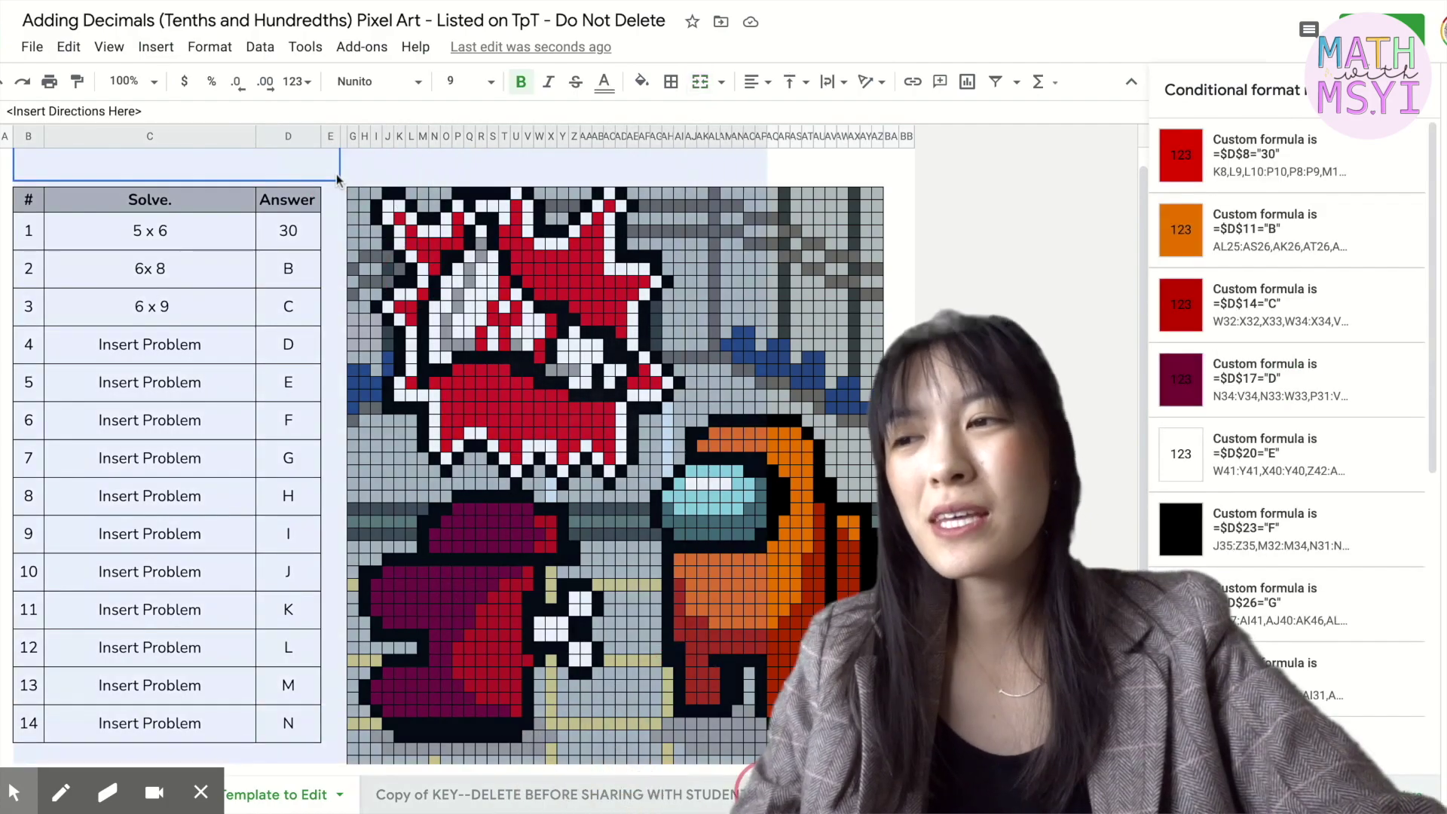
{"action": "scroll", "coordinate": [336, 174], "scroll_direction": "down", "scroll_amount": 2}
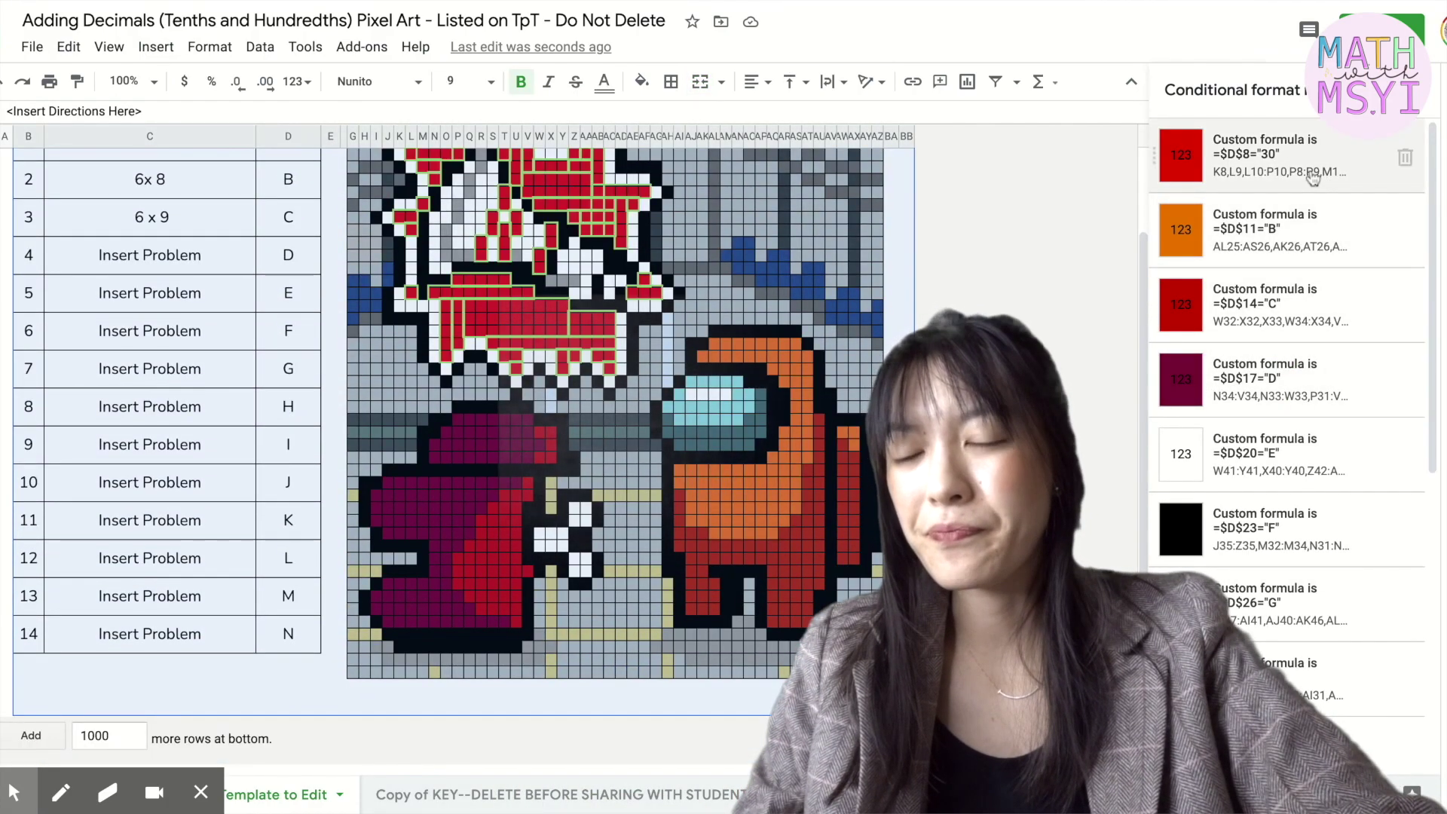
{"action": "left_click", "coordinate": [1313, 178]}
{"action": "left_click_drag", "start_coordinate": [1274, 389], "coordinate": [1226, 390]}
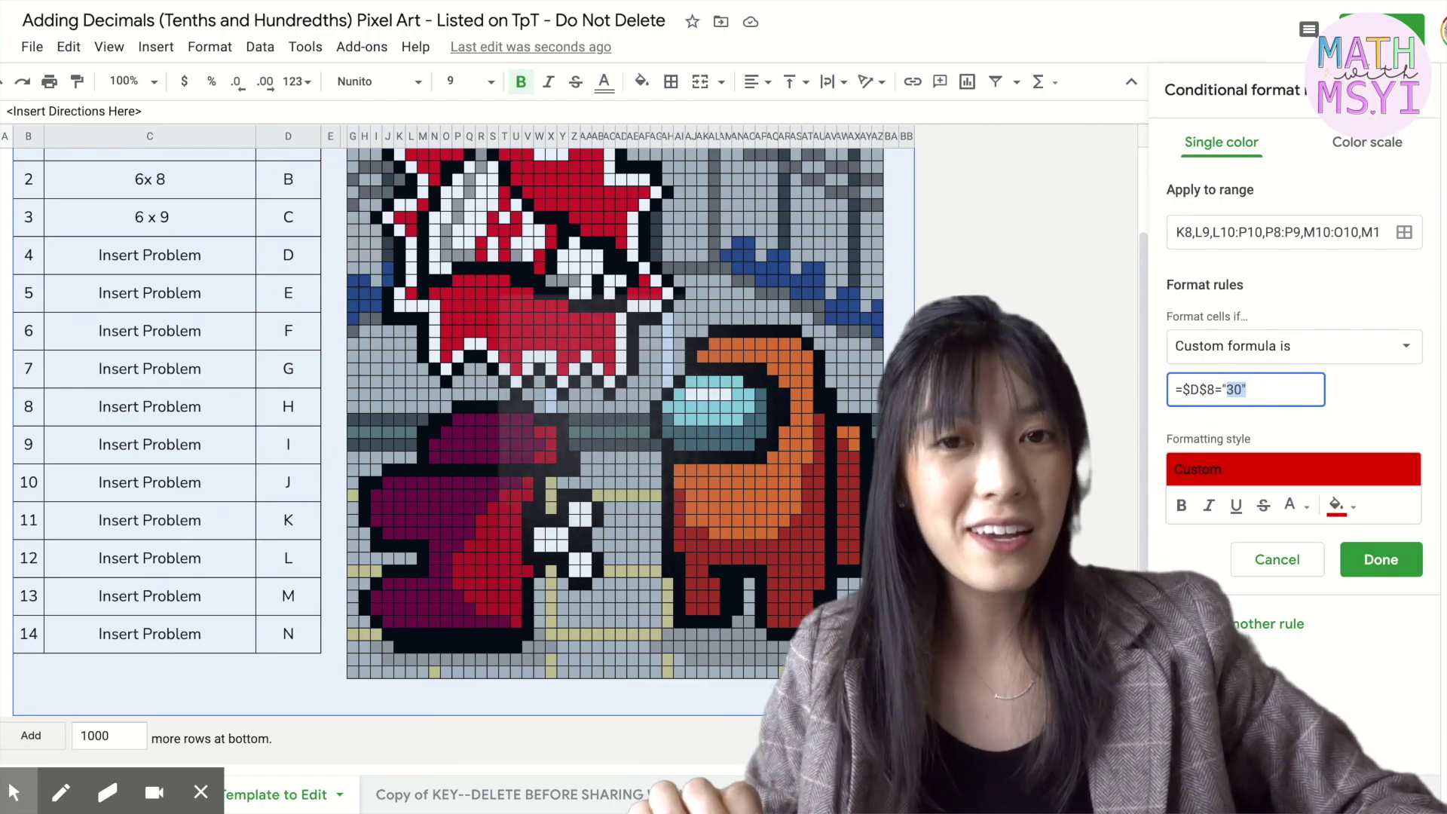
{"action": "key", "text": "BackSpace"}
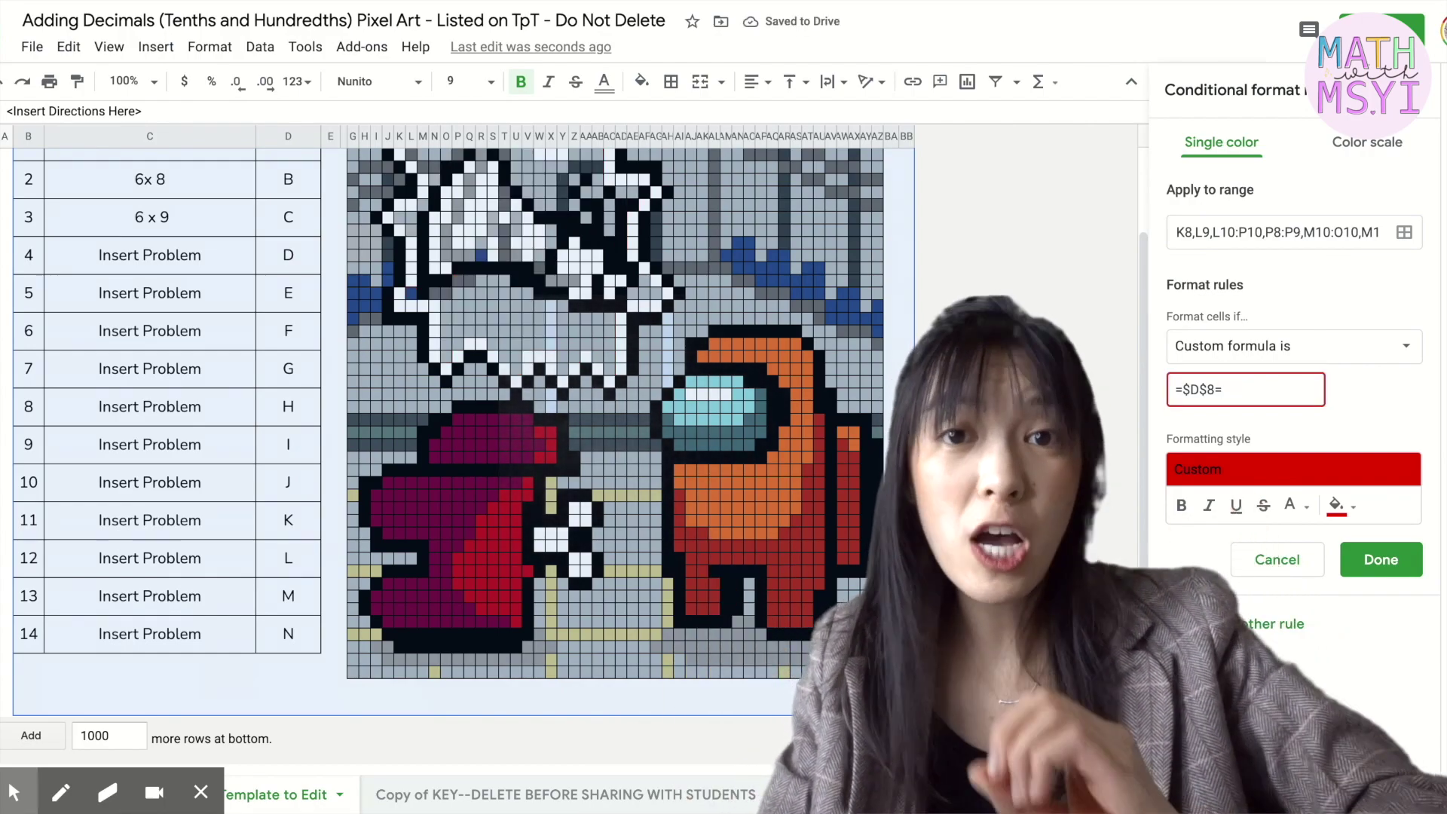
{"action": "type", "text": "30"}
{"action": "left_click", "coordinate": [1381, 559]}
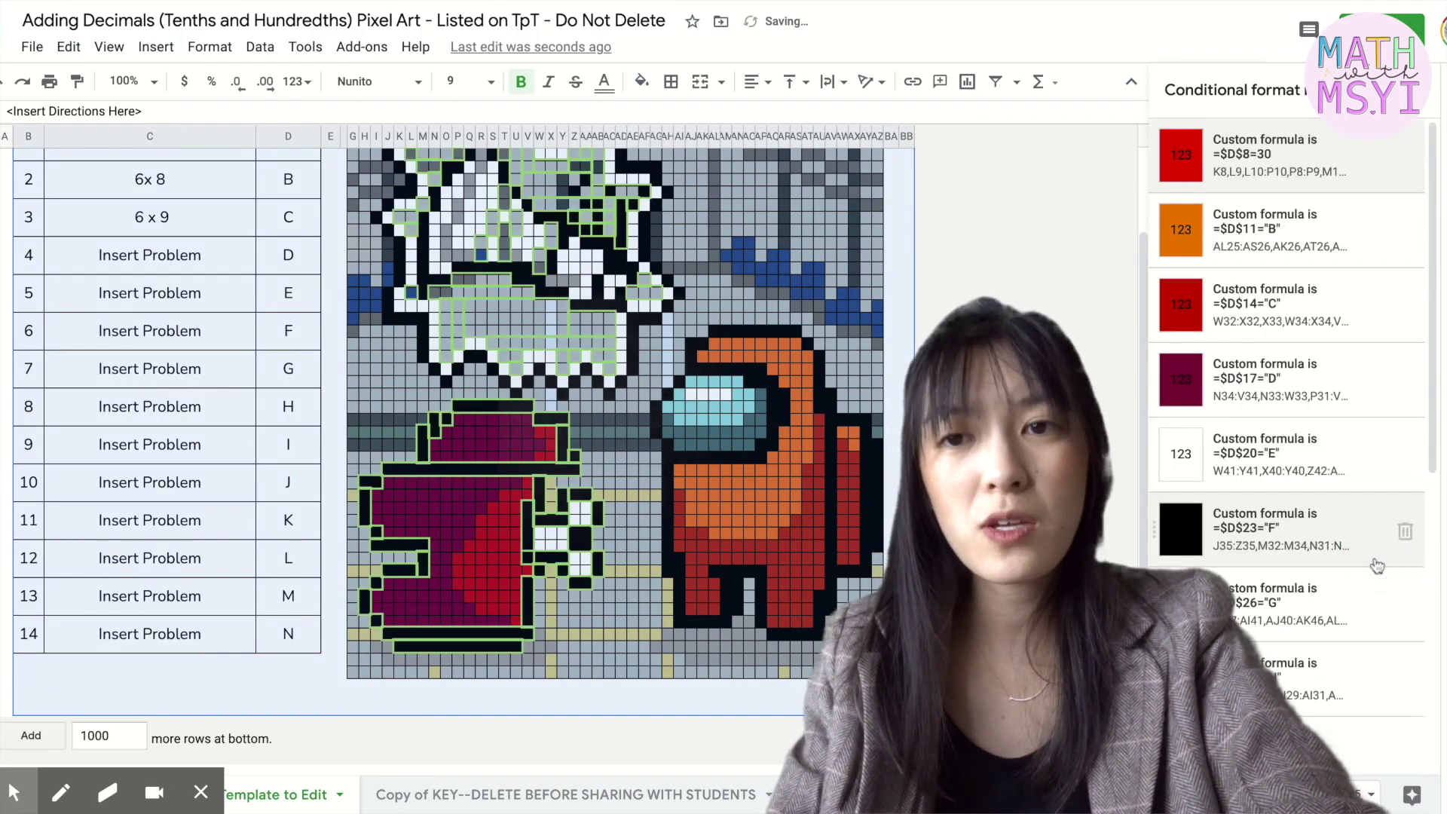
- Select the answer cells from D1 down column D
{"action": "scroll", "coordinate": [303, 302], "scroll_direction": "up", "scroll_amount": 3}
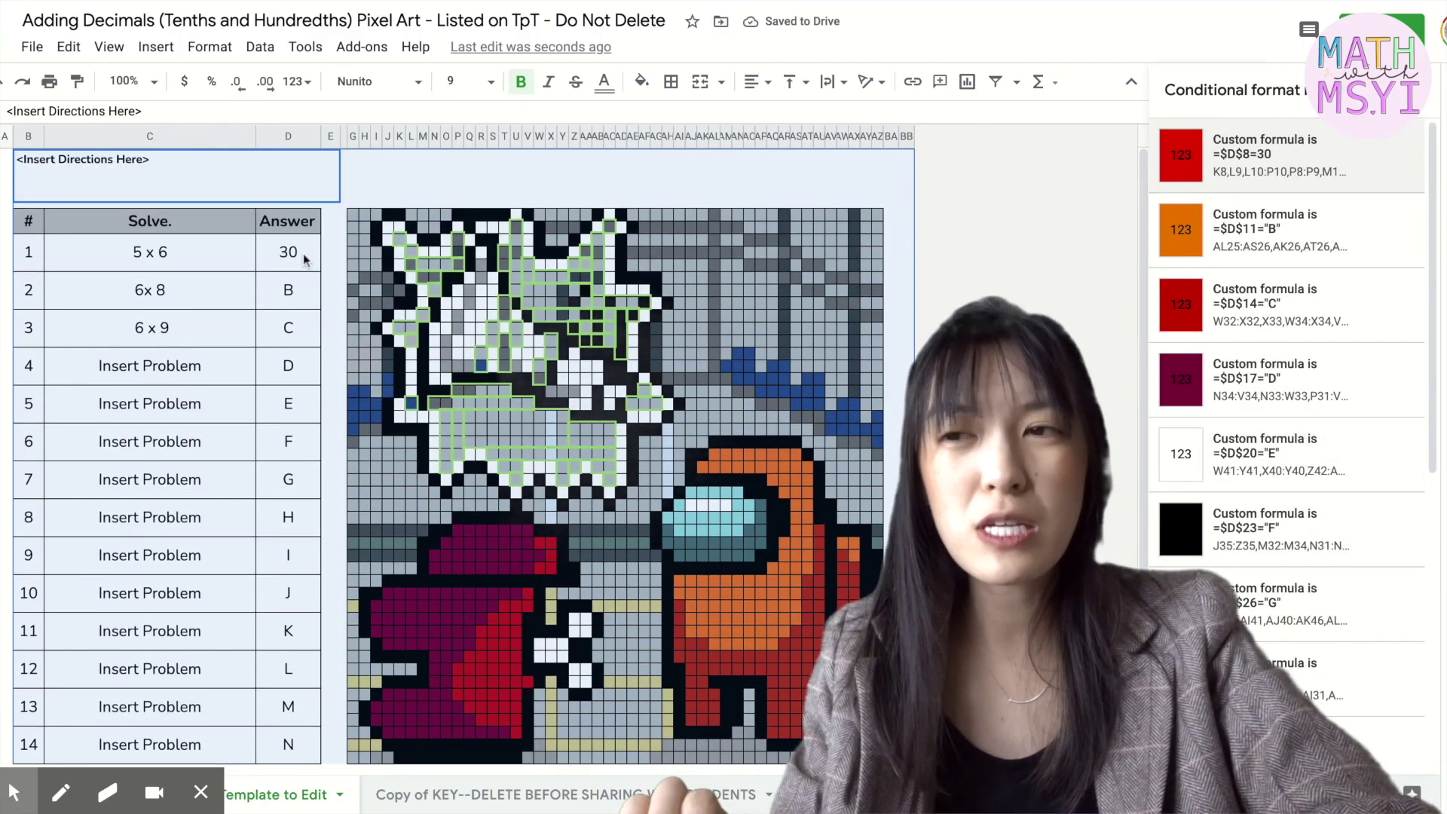
{"action": "left_click", "coordinate": [277, 240]}
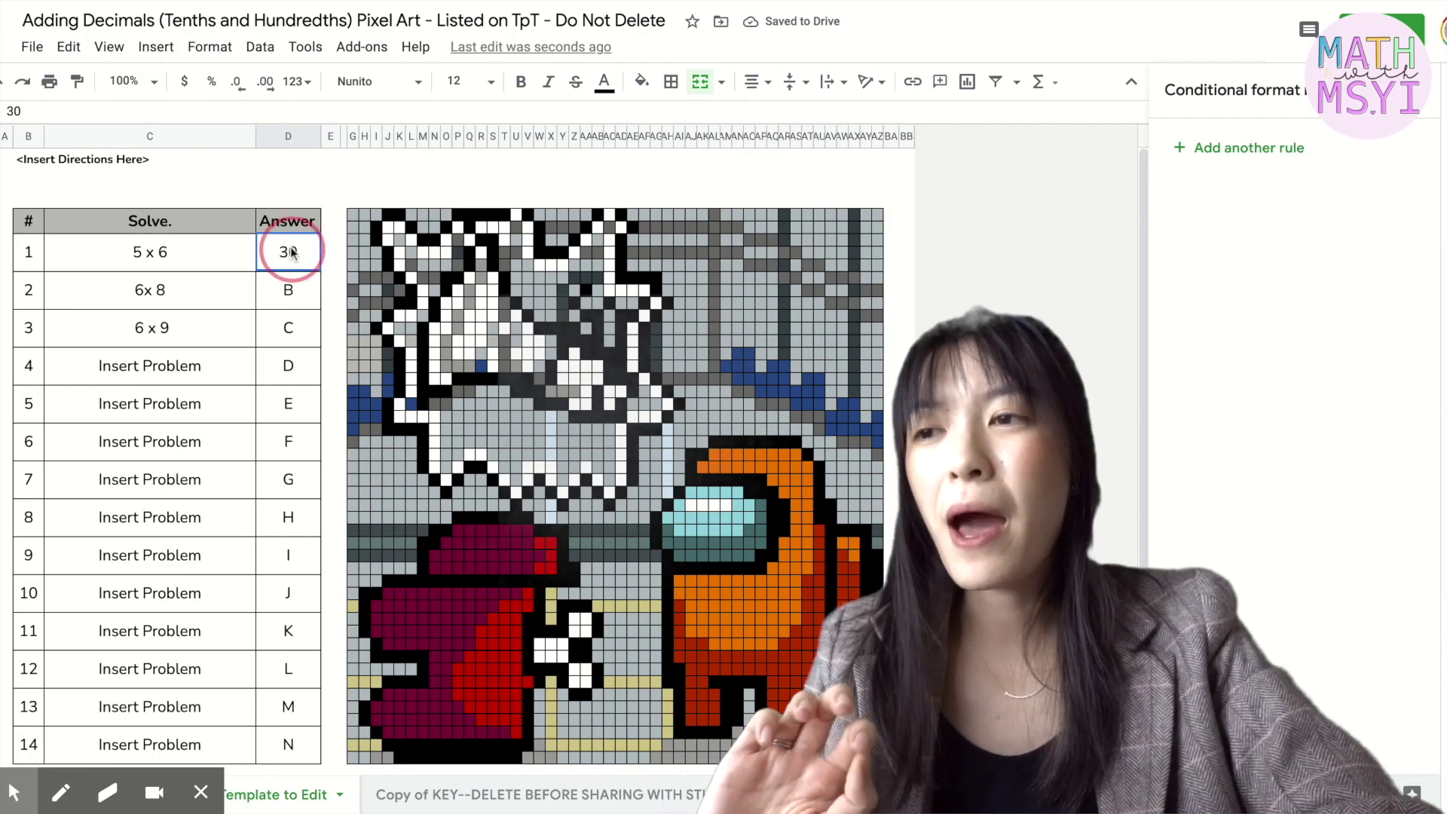
{"action": "left_click_drag", "start_coordinate": [291, 249], "coordinate": [294, 713]}
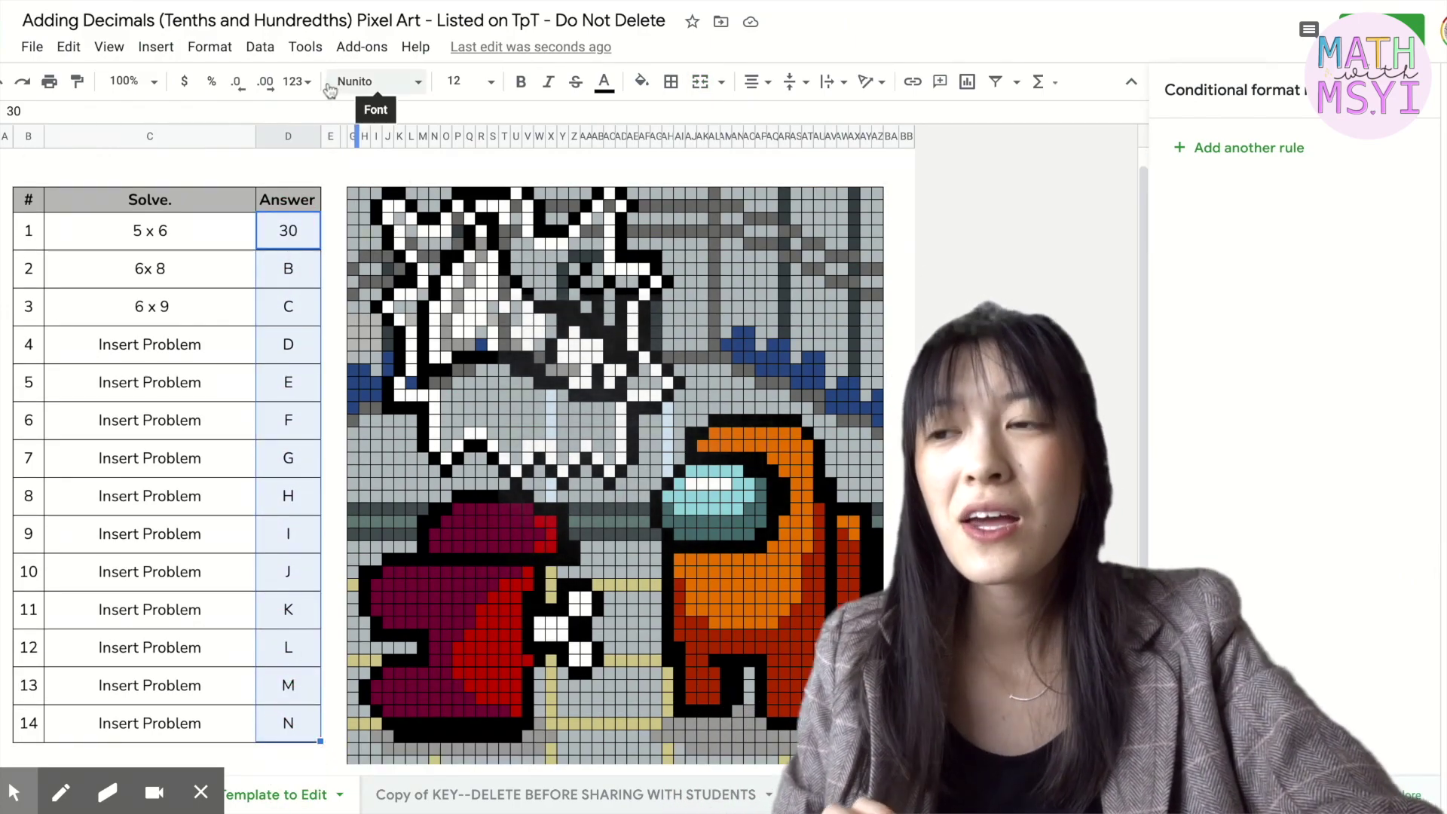
- Format the Answer column as Number, showing 30.00, then undo the change
{"action": "left_click", "coordinate": [294, 80]}
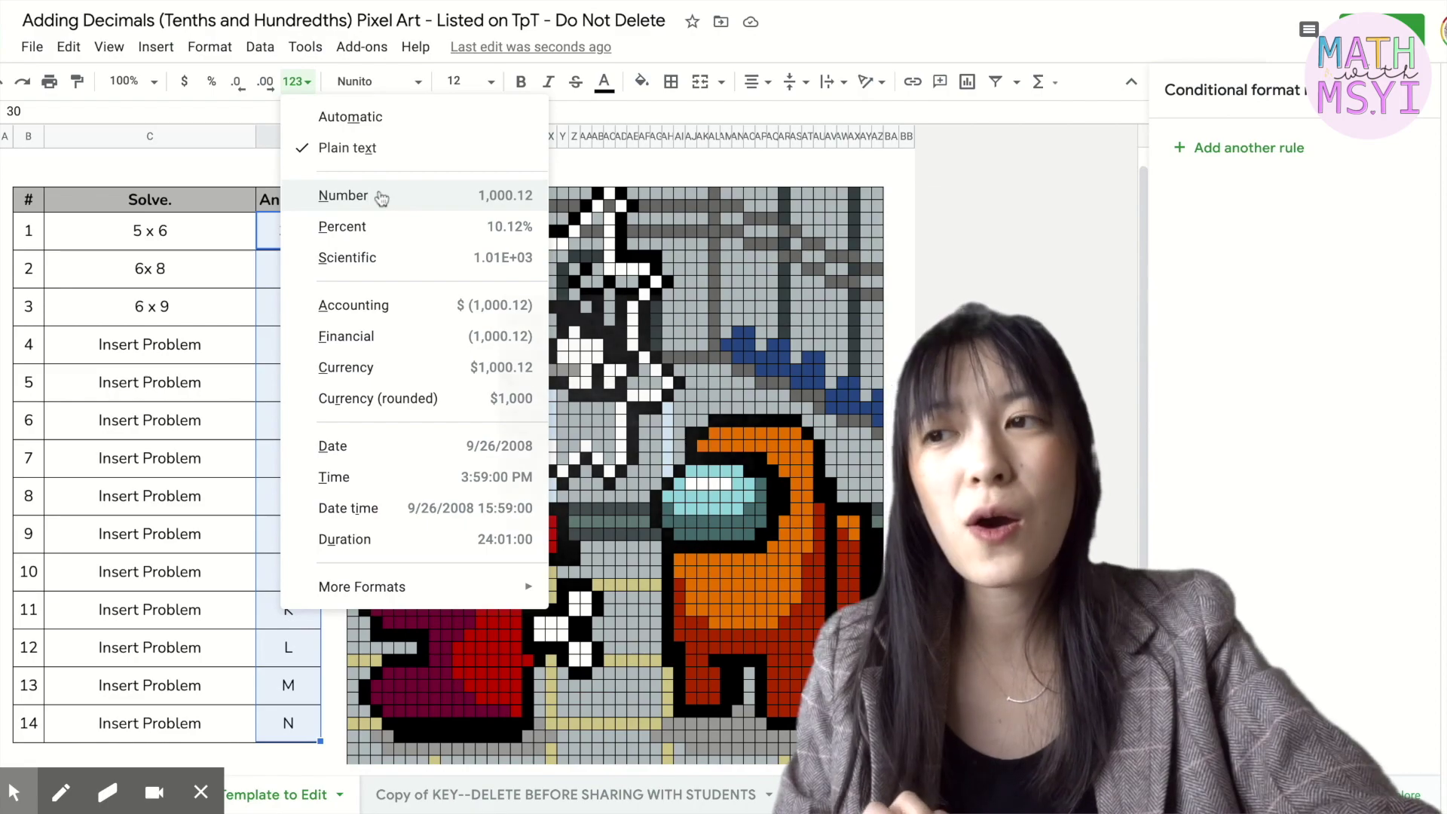
{"action": "left_click", "coordinate": [381, 198]}
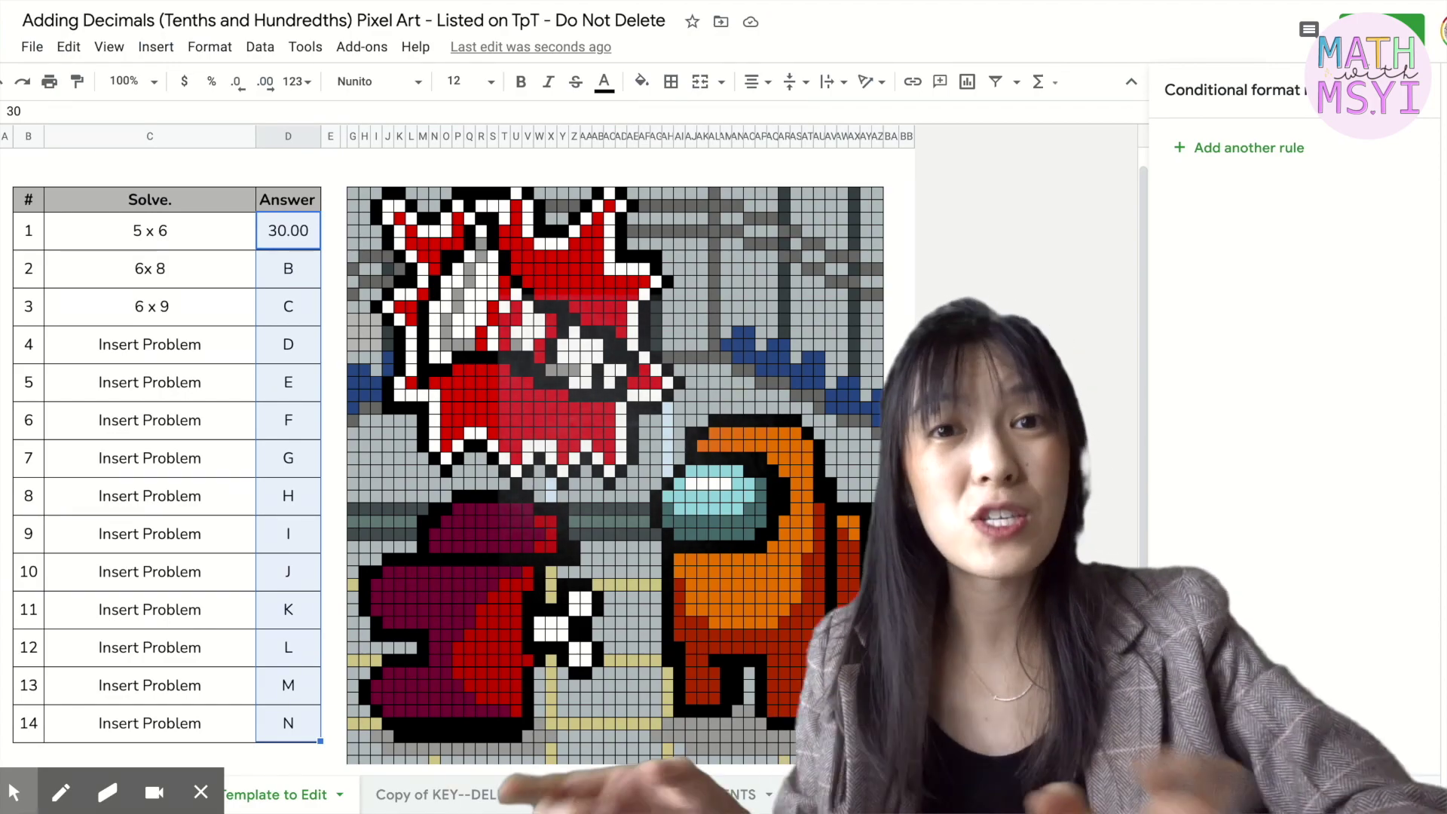
{"action": "key", "text": "ctrl+z"}
{"action": "key", "text": "ctrl+z"}
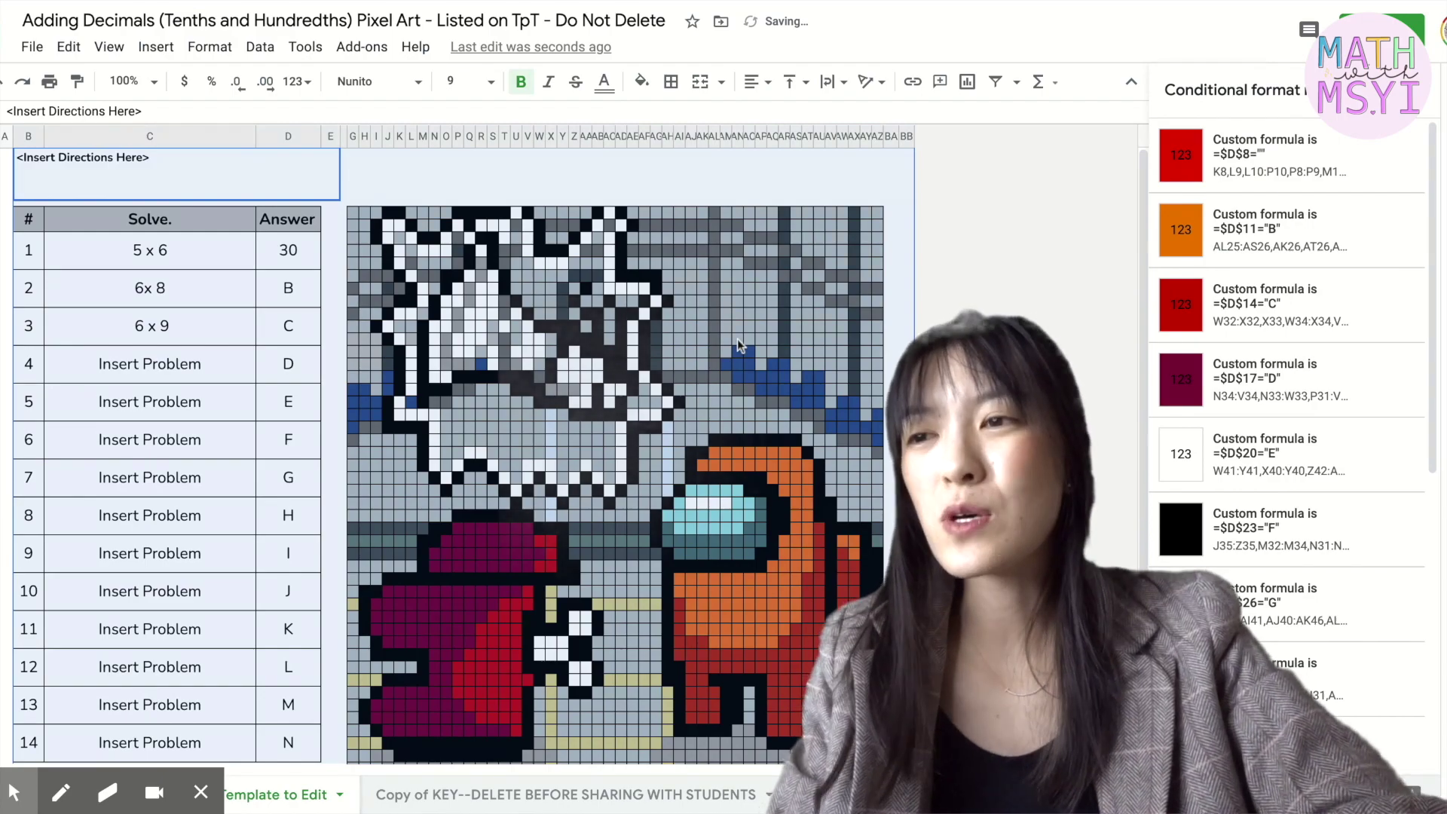
- Undo the rule edit and the typed problems in C3 and C2 to restore the template
{"action": "key", "text": "ctrl+z"}
{"action": "key", "text": "ctrl+z"}
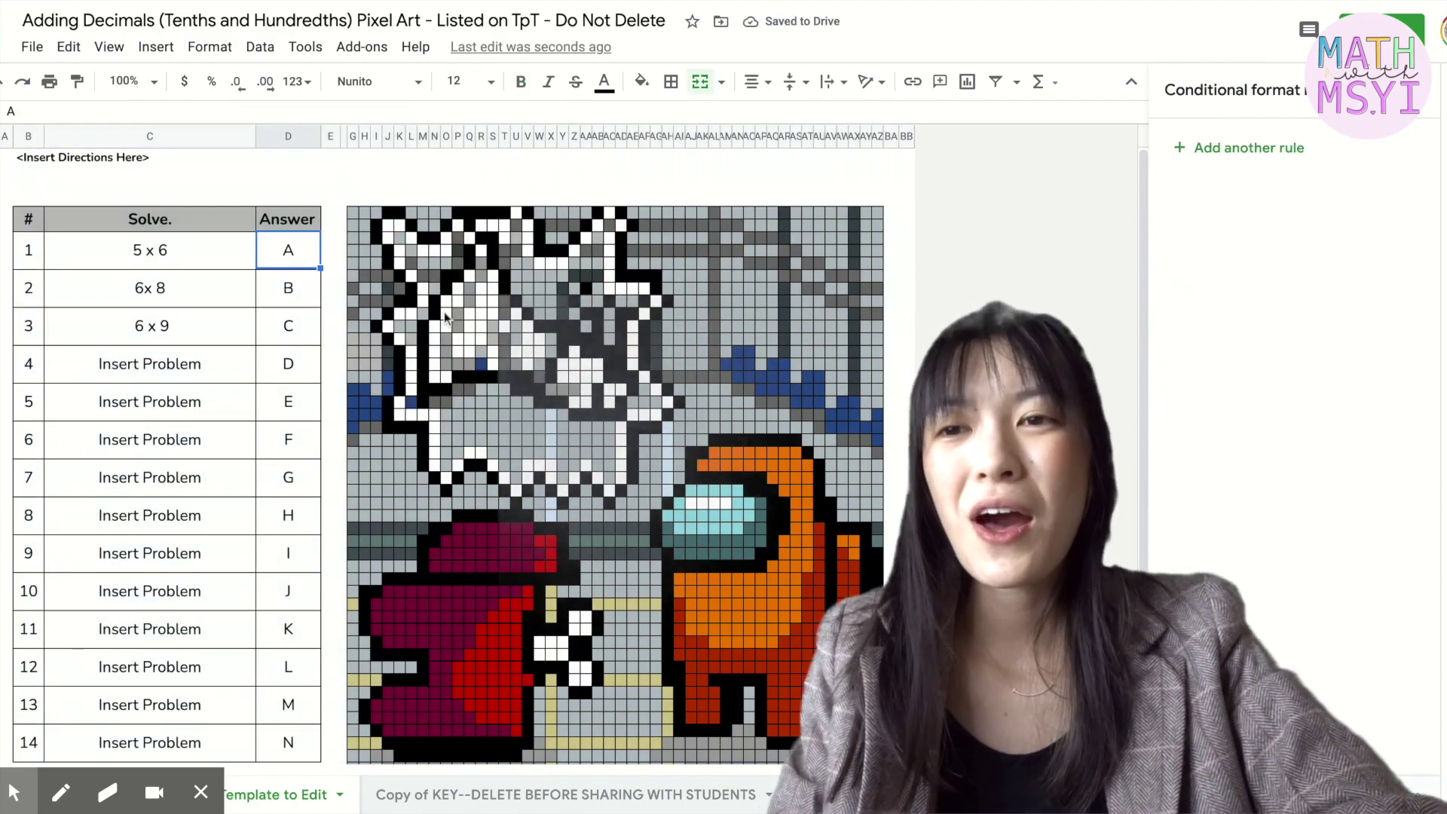
{"action": "key", "text": "ctrl+z"}
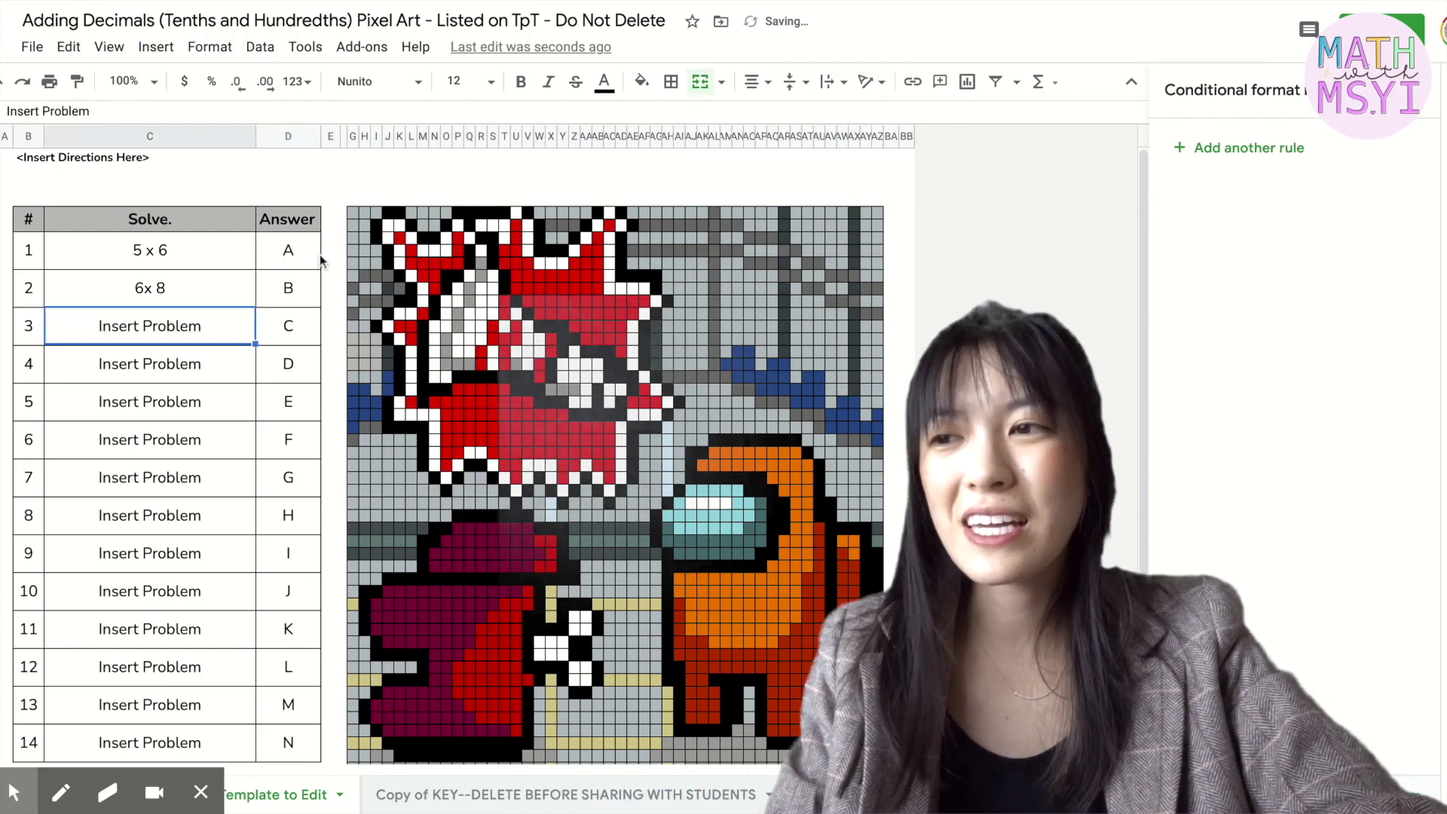
{"action": "key", "text": "ctrl+z"}
{"action": "key", "text": "ctrl+z"}
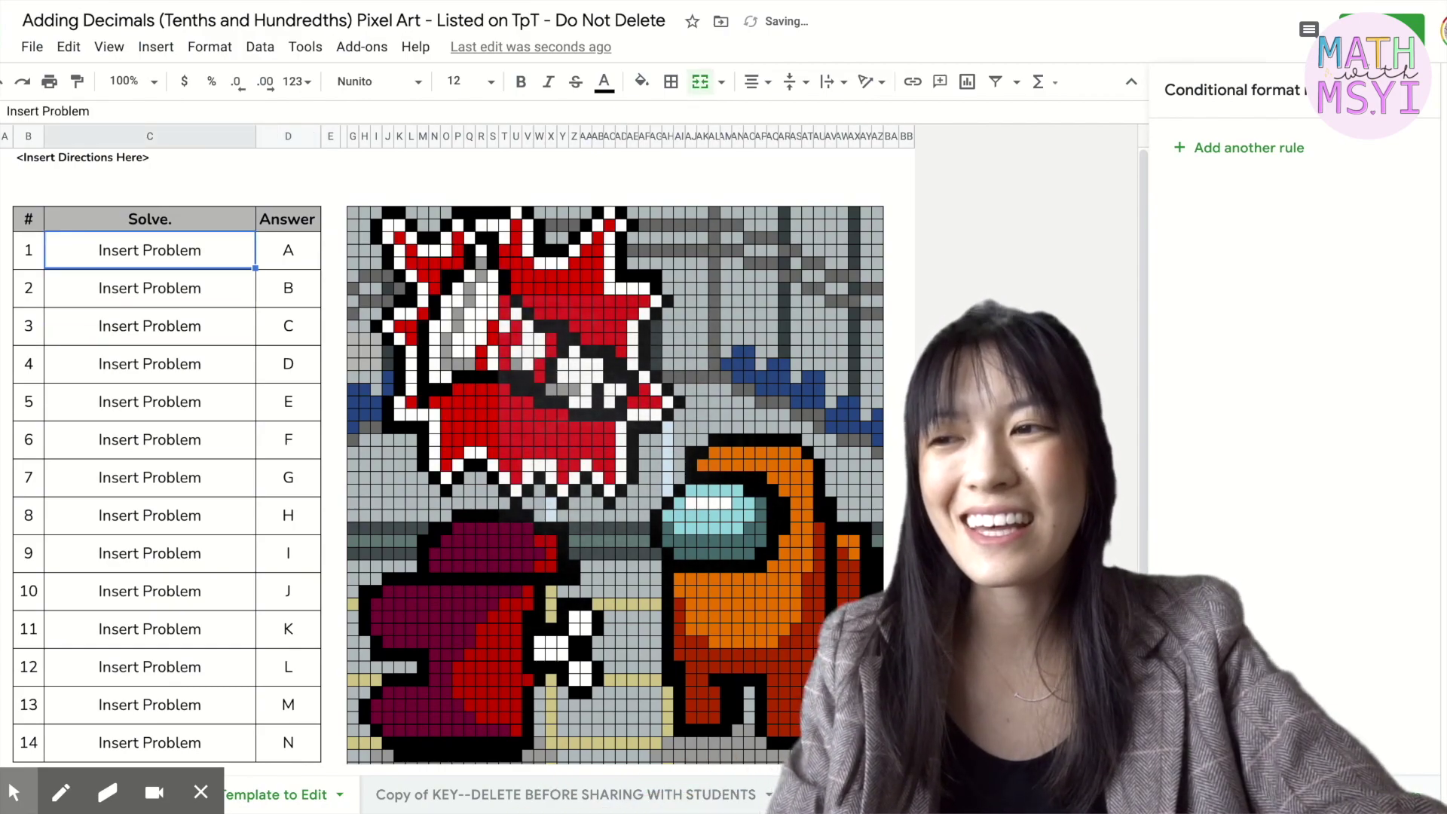